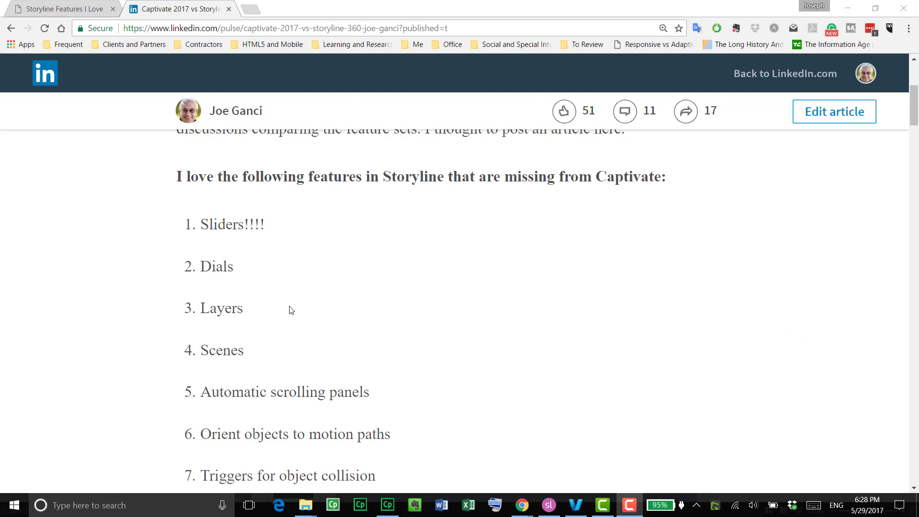
# - Scroll the LinkedIn article down through items 8–13, ending at 'Really great online community!'
pyautogui.scroll(-2, 506, 341)
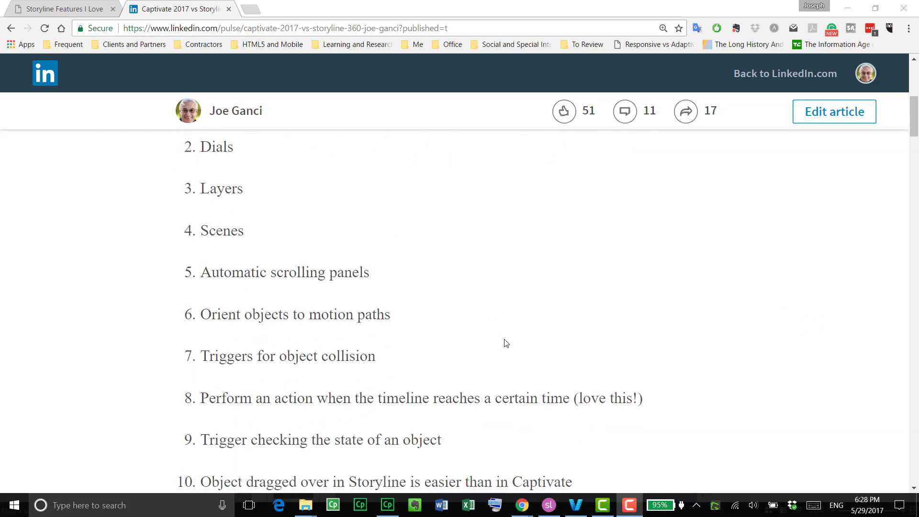
pyautogui.scroll(-1, 506, 342)
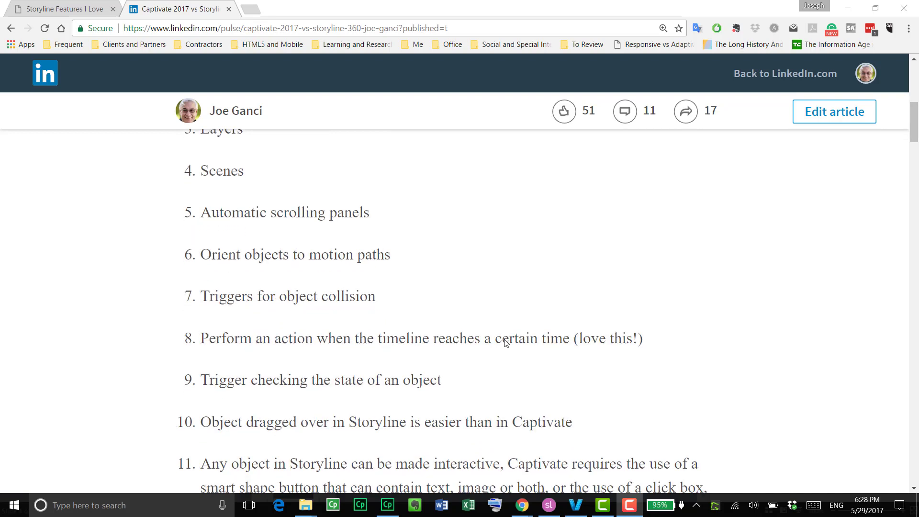
pyautogui.scroll(-1, 506, 341)
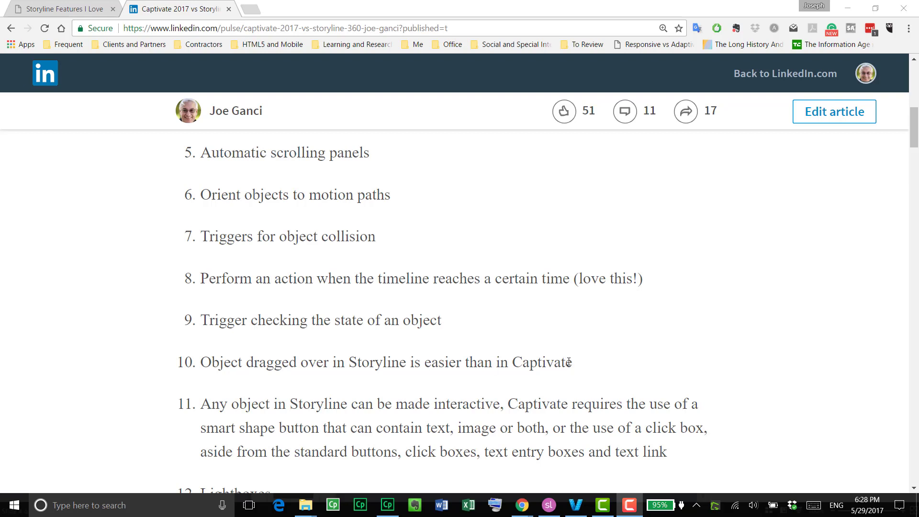
pyautogui.scroll(-1, 683, 386)
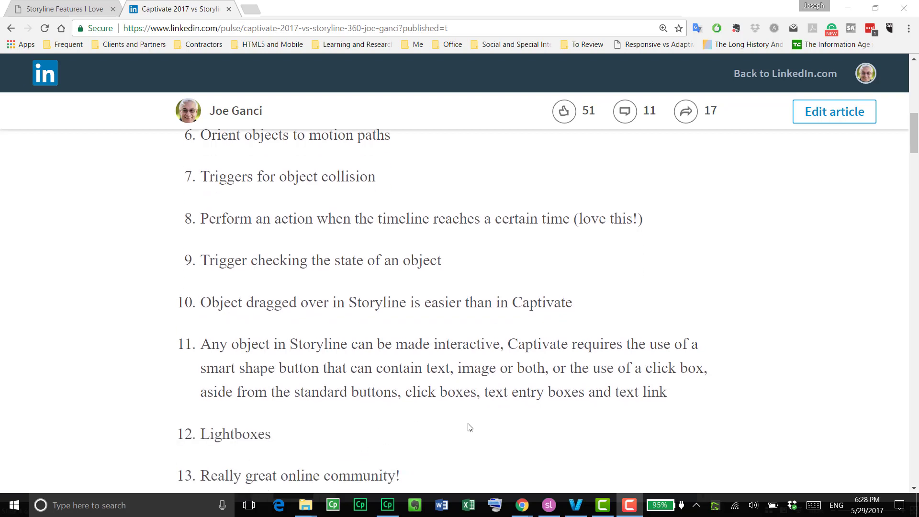
pyautogui.scroll(-1, 283, 440)
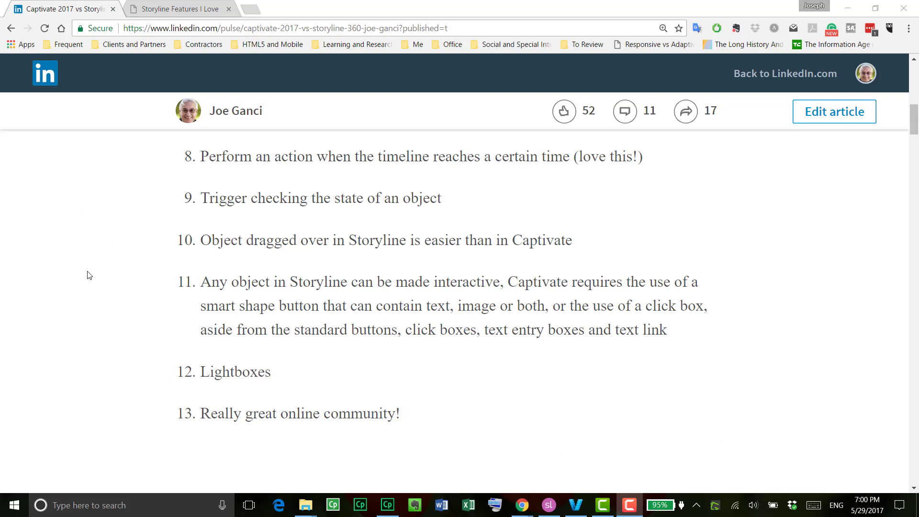
# - On the course's Sliders slide, change the man's pose and plot the Share Value chart to 2000 ($321)
pyautogui.click(175, 5)
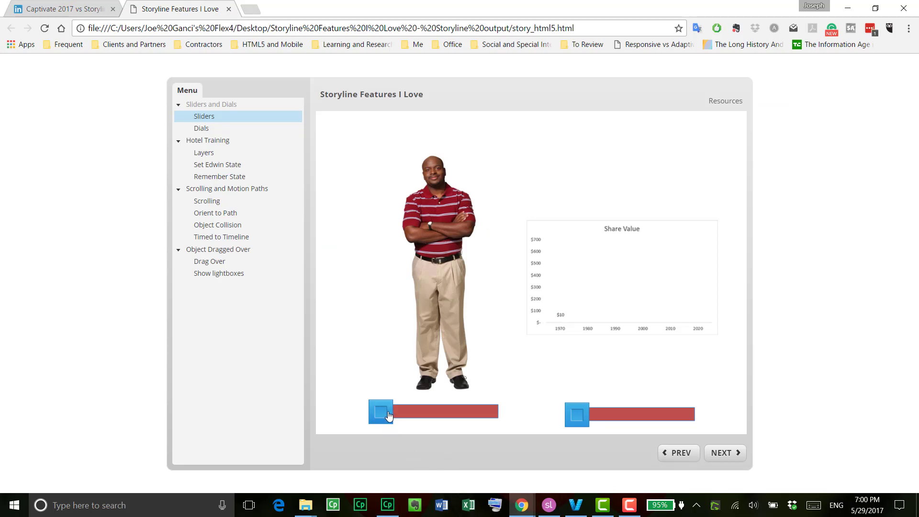
pyautogui.moveTo(389, 417); pyautogui.dragTo(502, 421)
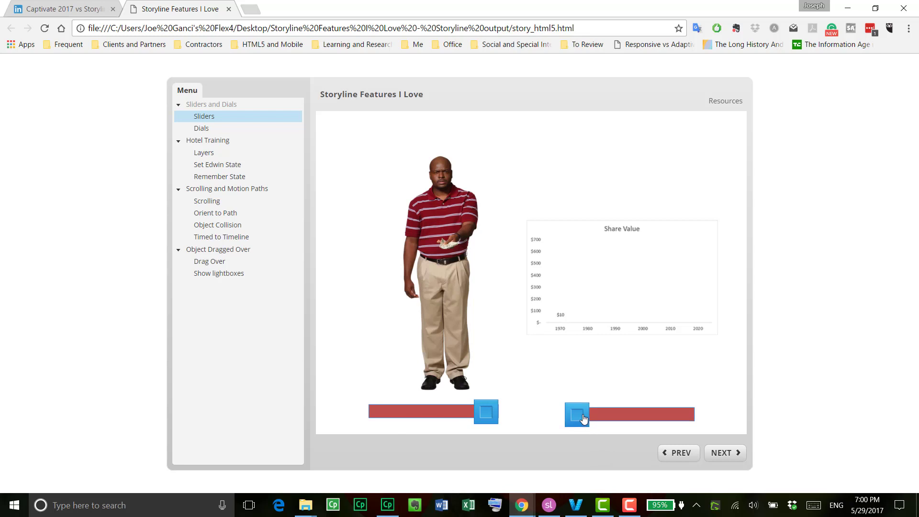
pyautogui.moveTo(583, 419); pyautogui.dragTo(688, 420)
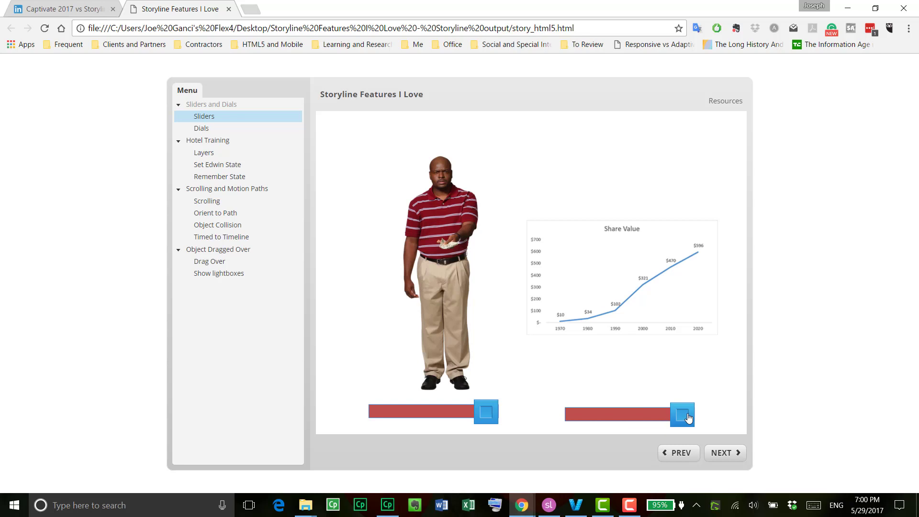
pyautogui.moveTo(689, 419); pyautogui.dragTo(654, 430)
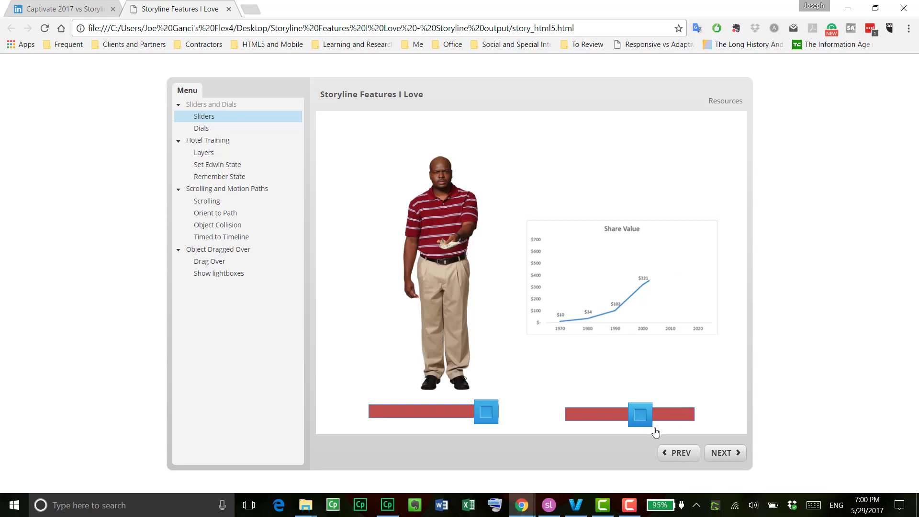
# - On the Dials slide, turn the left dial to the thumbs-up pose and nudge the right dial
pyautogui.click(238, 129)
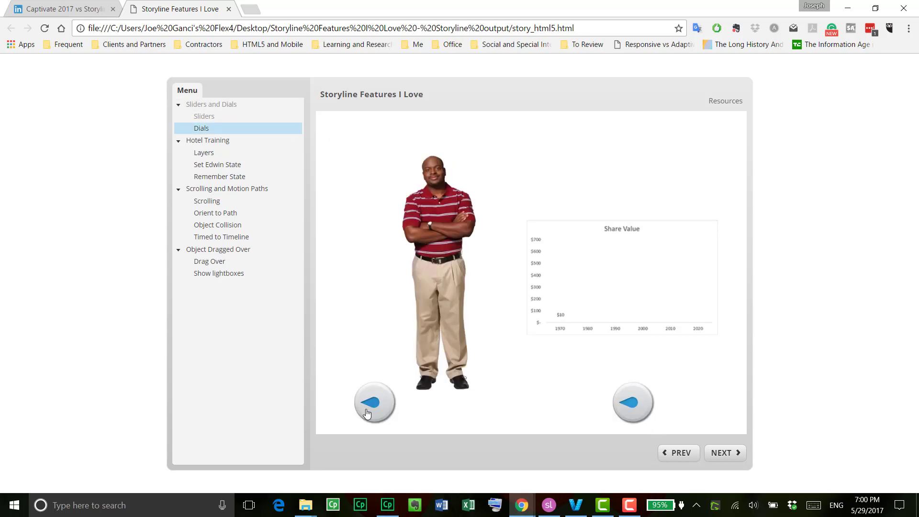
pyautogui.moveTo(365, 406)
pyautogui.mouseDown()
pyautogui.moveTo(382, 397)
pyautogui.moveTo(388, 417)
pyautogui.moveTo(374, 423)
pyautogui.moveTo(354, 403)
pyautogui.moveTo(364, 391)
pyautogui.mouseUp()
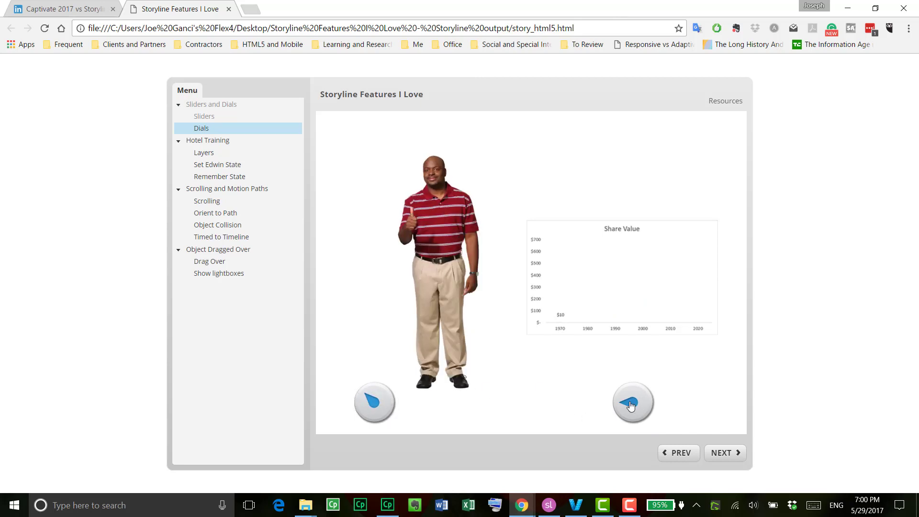
pyautogui.moveTo(624, 403)
pyautogui.mouseDown()
pyautogui.moveTo(630, 394)
pyautogui.moveTo(648, 411)
pyautogui.moveTo(632, 395)
pyautogui.moveTo(625, 403)
pyautogui.mouseUp()
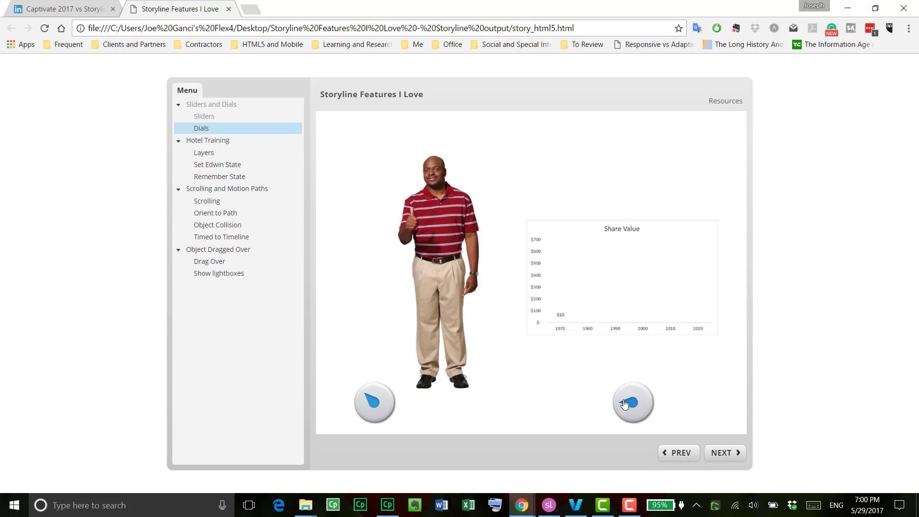
# - Answer the Layers hotel phone question wrongly, retry, then choose 'Ignore the phone; the guest is more important.'
pyautogui.click(232, 153)
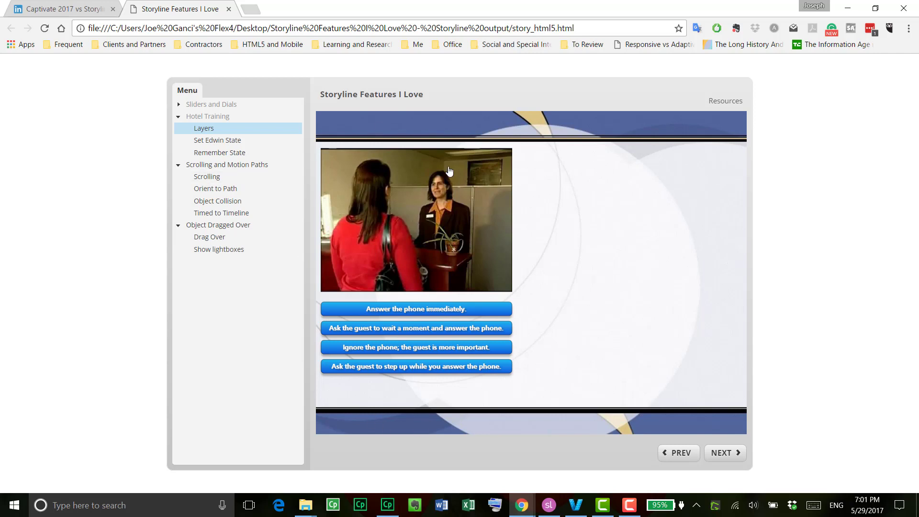
pyautogui.click(442, 309)
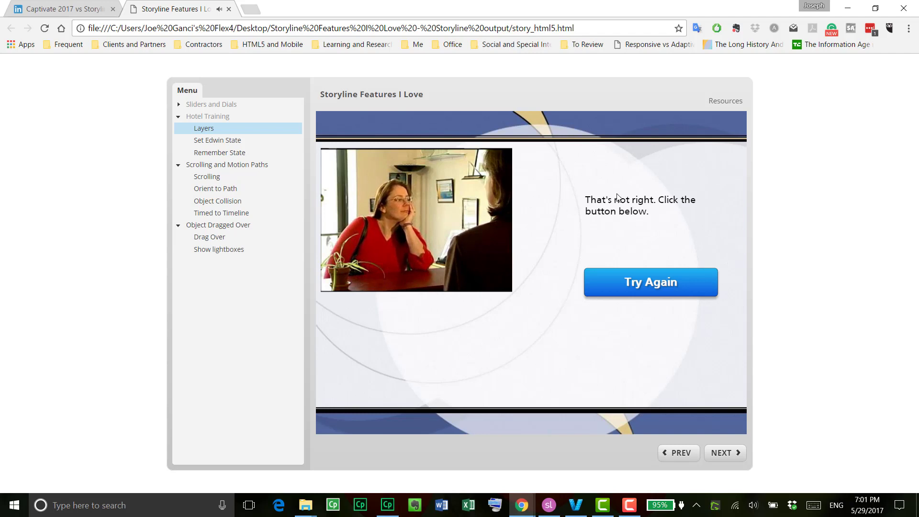
pyautogui.click(648, 289)
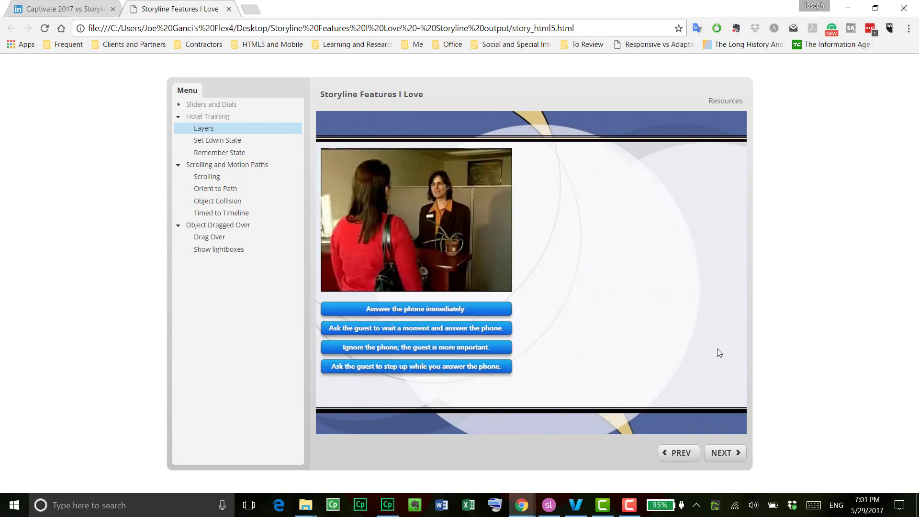
pyautogui.click(482, 348)
# - Advance to Set Edwin State, slide Edwin to a thumbs-up pose, and view Remember State
pyautogui.click(633, 283)
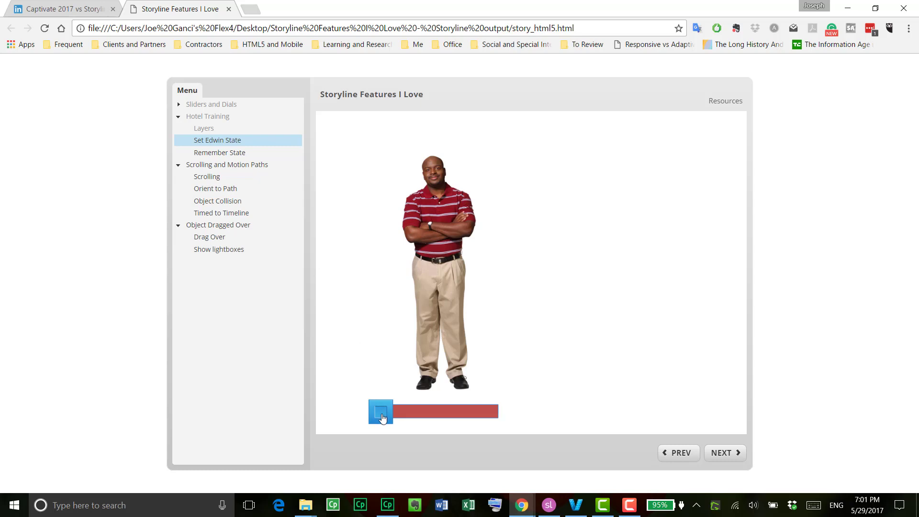
pyautogui.moveTo(382, 418)
pyautogui.mouseDown()
pyautogui.moveTo(492, 417)
pyautogui.moveTo(378, 414)
pyautogui.mouseUp()
pyautogui.moveTo(378, 414)
pyautogui.mouseDown()
pyautogui.moveTo(492, 423)
pyautogui.moveTo(374, 420)
pyautogui.mouseUp()
pyautogui.click(247, 154)
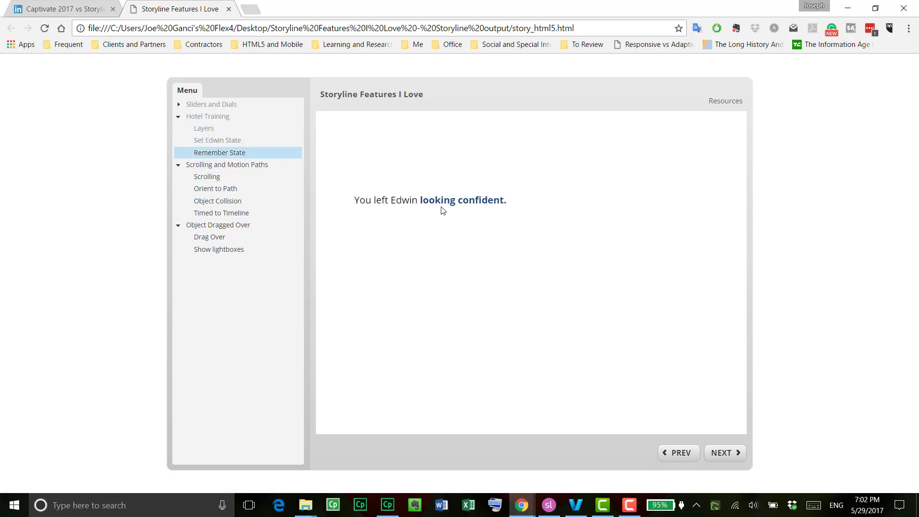
# - Go back, set Edwin's slider to mid-range, and confirm Remember State reads 'You left Edwin coughing.'
pyautogui.click(680, 451)
pyautogui.moveTo(380, 413); pyautogui.dragTo(462, 443)
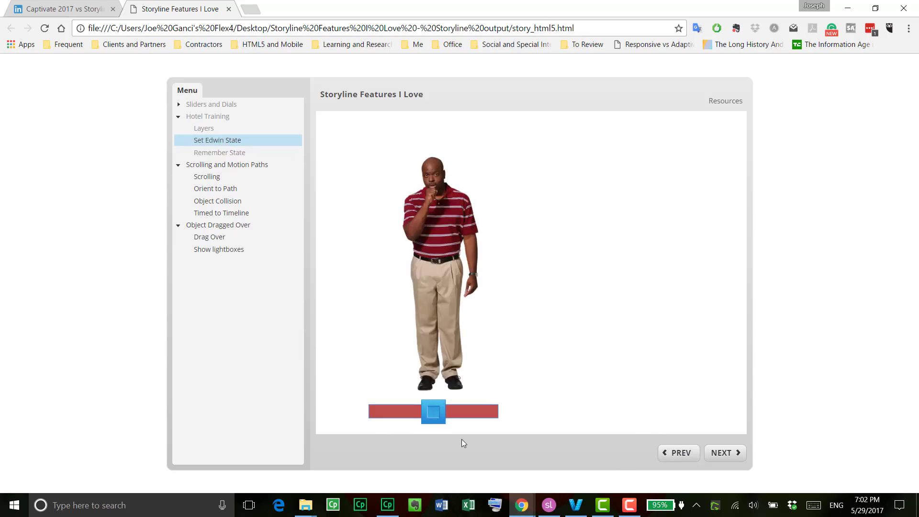
pyautogui.click(240, 154)
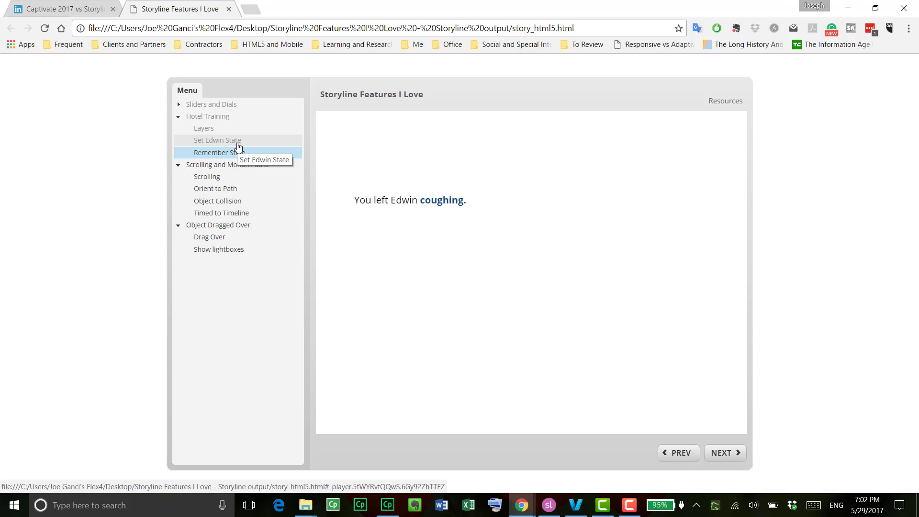
# - Scroll the Scrolling slide's customer-listening text panel down and back up several times
pyautogui.click(238, 176)
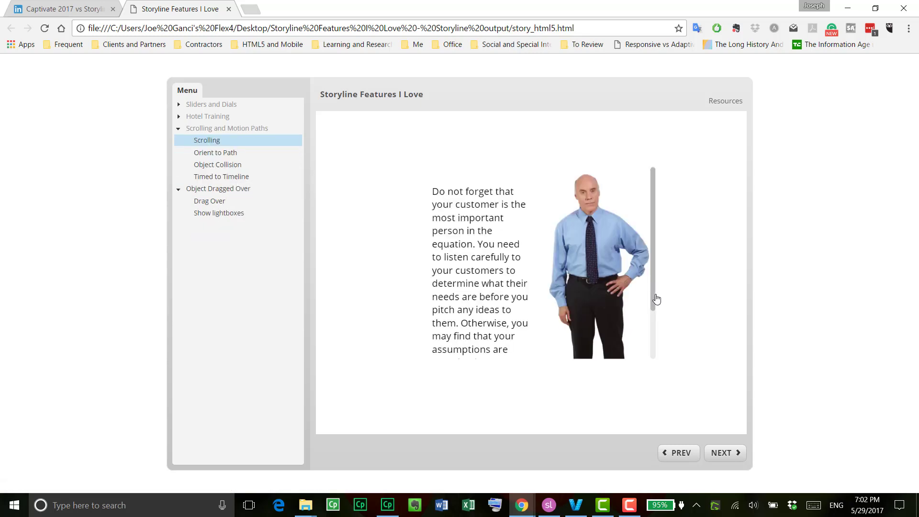
pyautogui.scroll(-3, 654, 296)
pyautogui.scroll(3, 657, 240)
pyautogui.scroll(-3, 656, 335)
pyautogui.scroll(3, 633, 211)
pyautogui.scroll(-3, 639, 288)
pyautogui.scroll(3, 638, 207)
# - Watch the car drive the orange ring on the Orient to Path slide
pyautogui.click(241, 155)
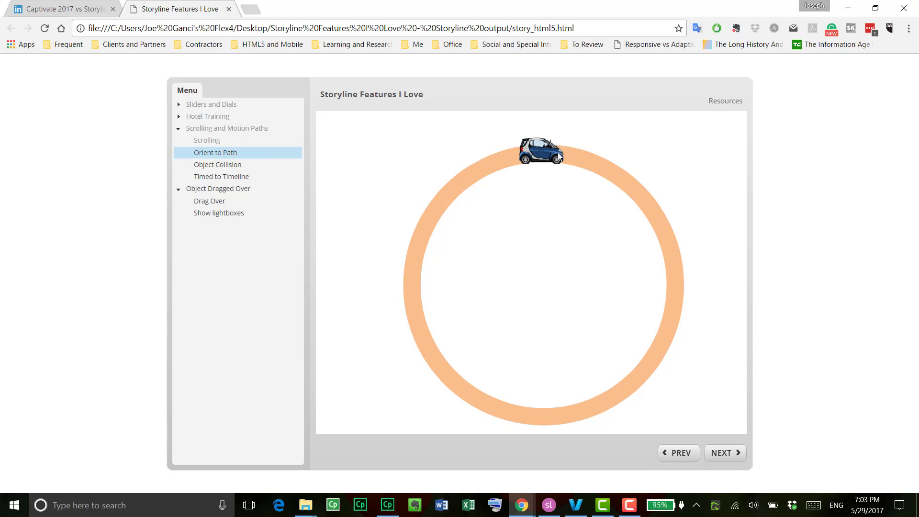
# - View Object Collision, then the Timed to Timeline slide with Seattle, Washington, DC and Los Angeles labels
pyautogui.click(227, 165)
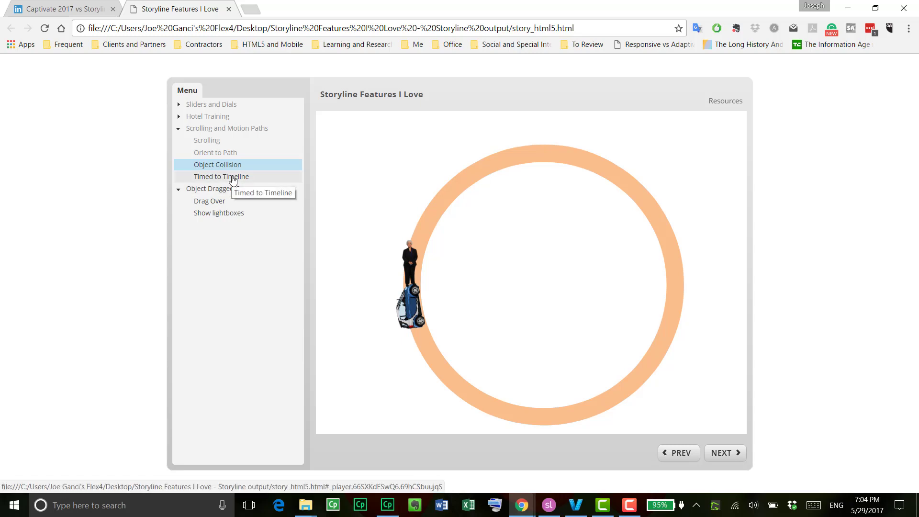
pyautogui.click(233, 180)
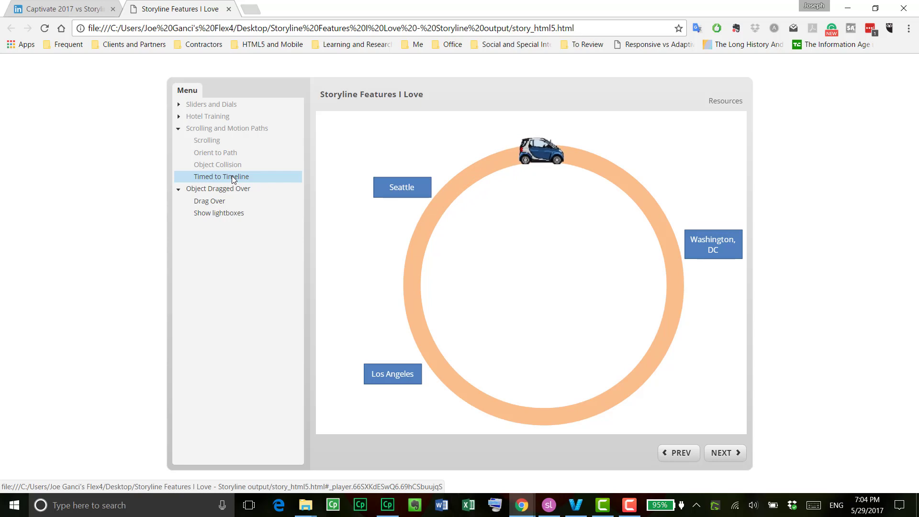
# - Drag the Drag Over check mark across the video thumbnails, then show the Italy lightbox map
pyautogui.click(224, 200)
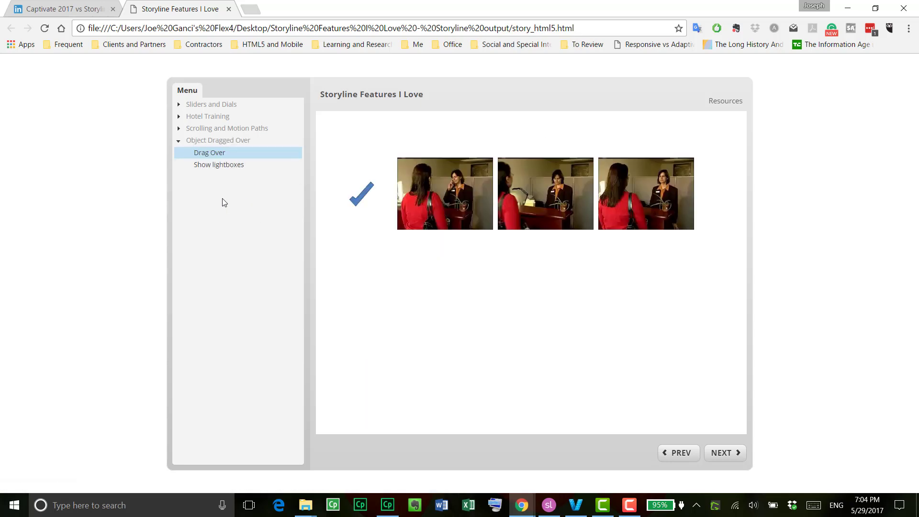
pyautogui.moveTo(365, 206); pyautogui.dragTo(440, 205)
pyautogui.moveTo(512, 202); pyautogui.dragTo(375, 196)
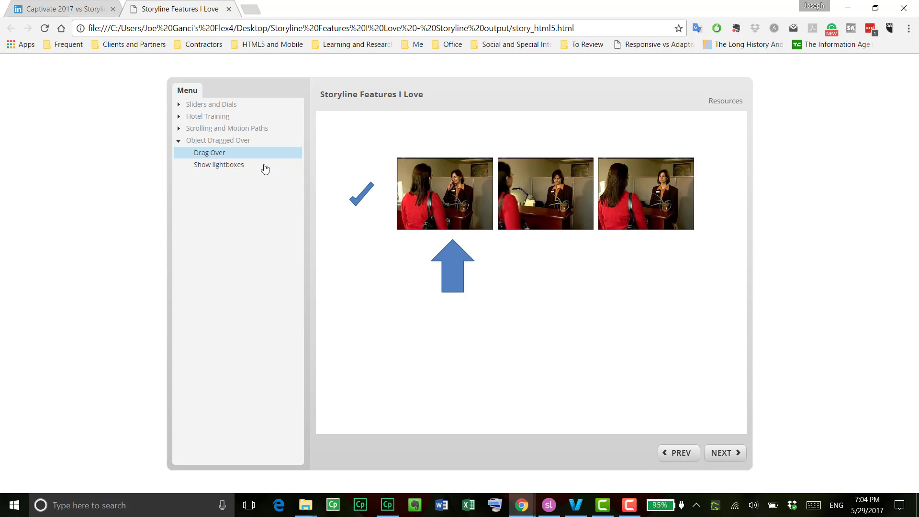
pyautogui.click(216, 166)
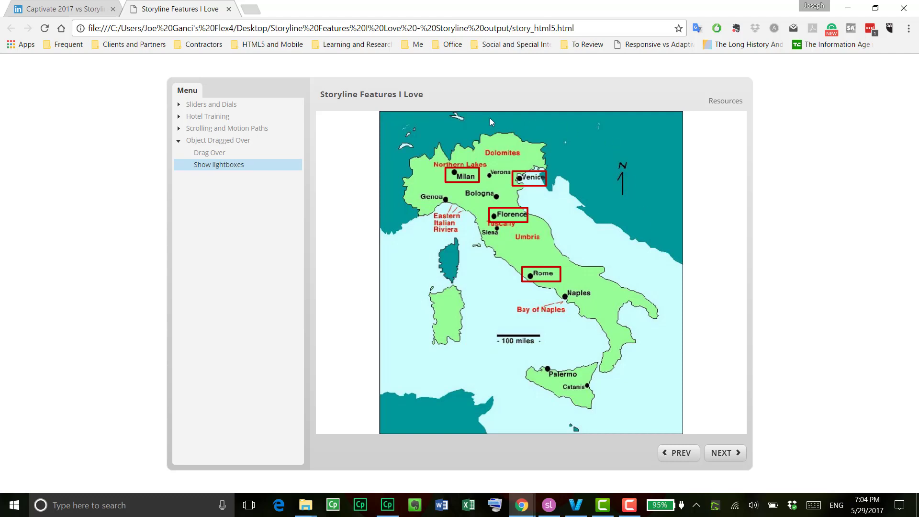
# - Play the Milan video lightbox, lower its volume, and close it
pyautogui.click(459, 179)
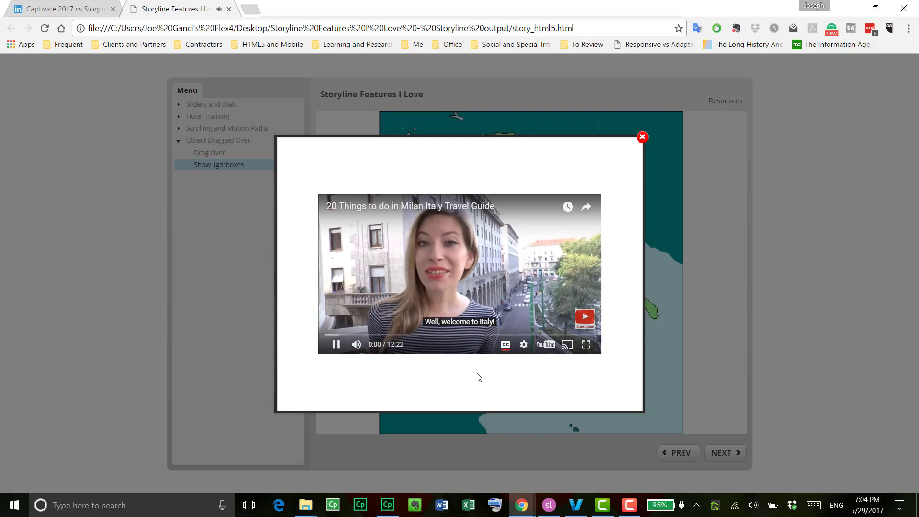
pyautogui.moveTo(361, 345)
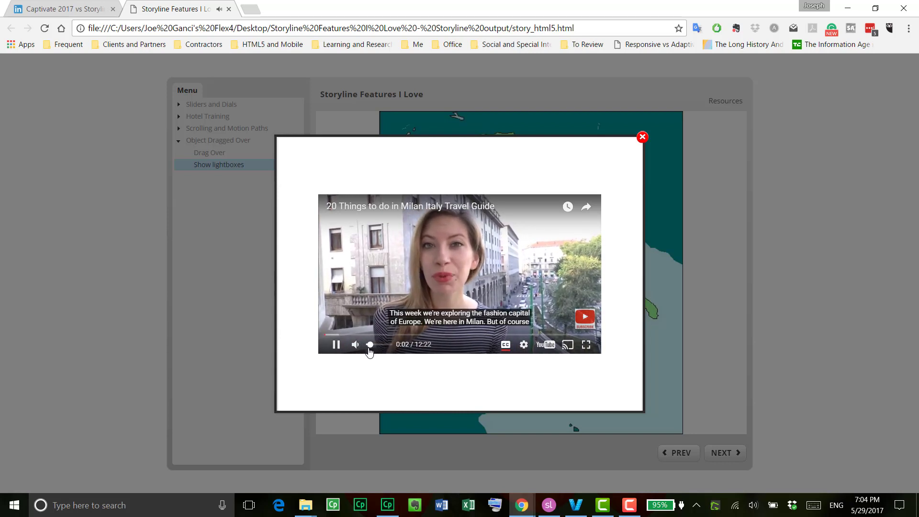
pyautogui.moveTo(373, 346); pyautogui.dragTo(368, 346)
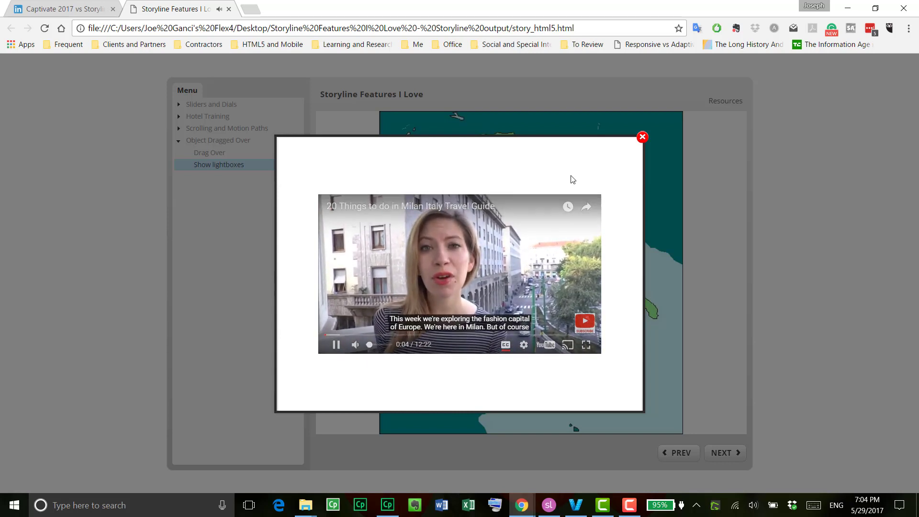
pyautogui.click(642, 137)
# - Open and close the Florence and Rome video lightboxes
pyautogui.click(520, 216)
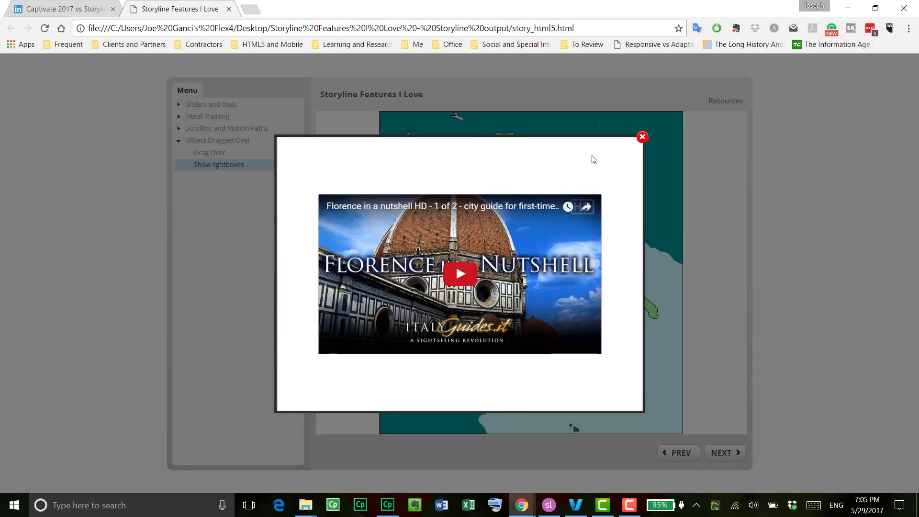
pyautogui.click(642, 137)
pyautogui.click(551, 280)
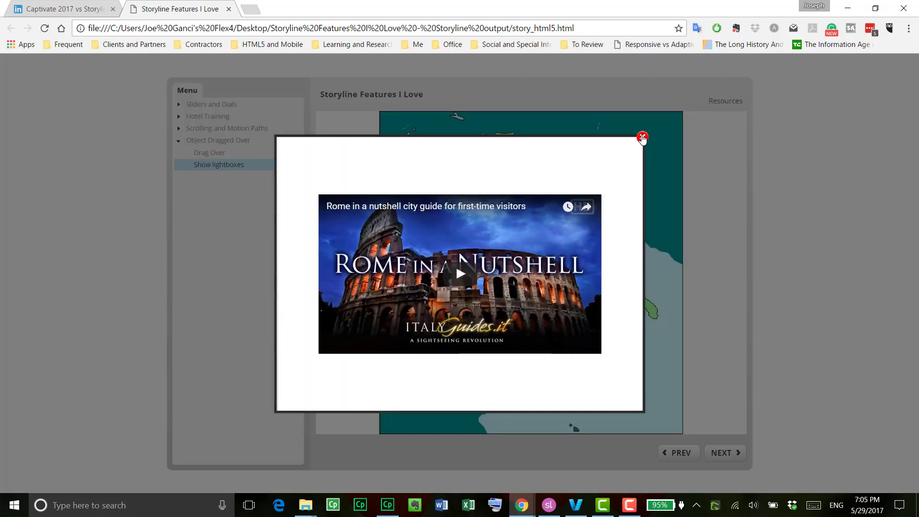
pyautogui.click(642, 137)
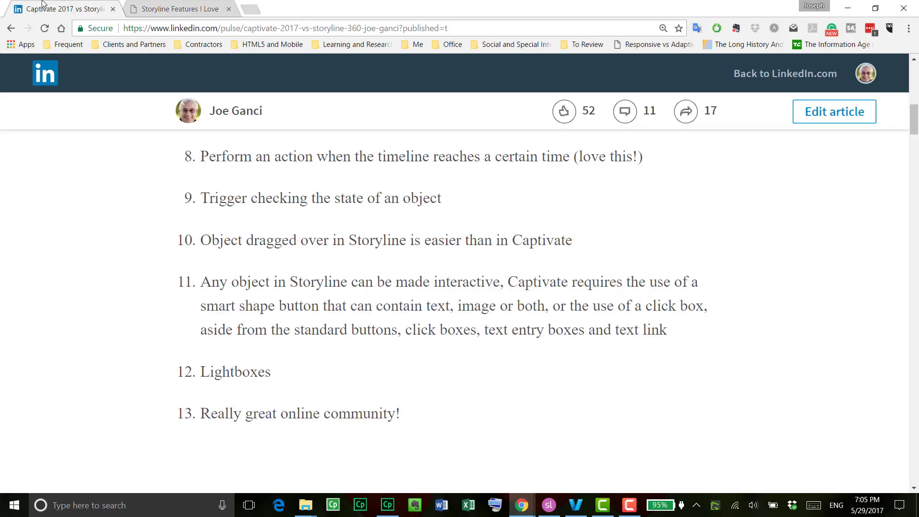
# - Return to the LinkedIn article's feature list, items 1 (Sliders) through 8
pyautogui.click(44, 5)
pyautogui.scroll(7, 579, 296)
pyautogui.scroll(-1, 267, 220)
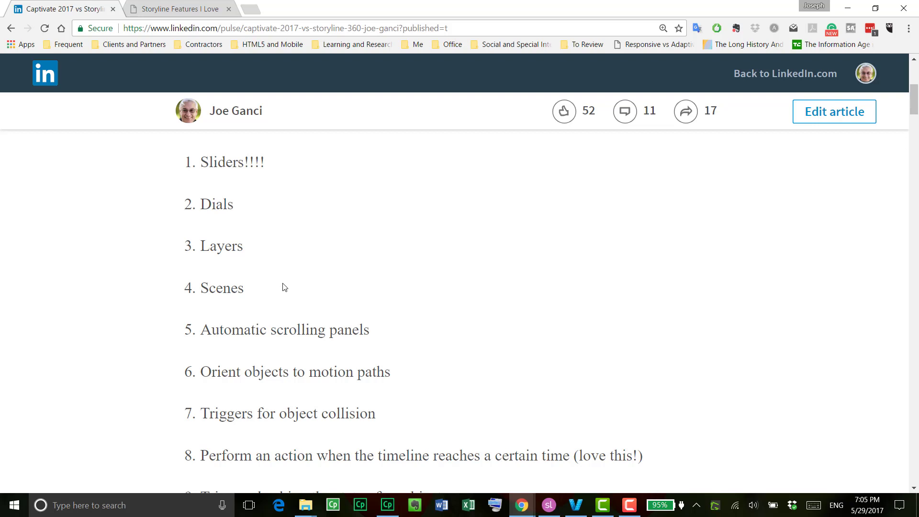
# - Scroll the LinkedIn article down to list items 5–11, ending at the point that any object can be interactive
pyautogui.scroll(-3, 424, 338)
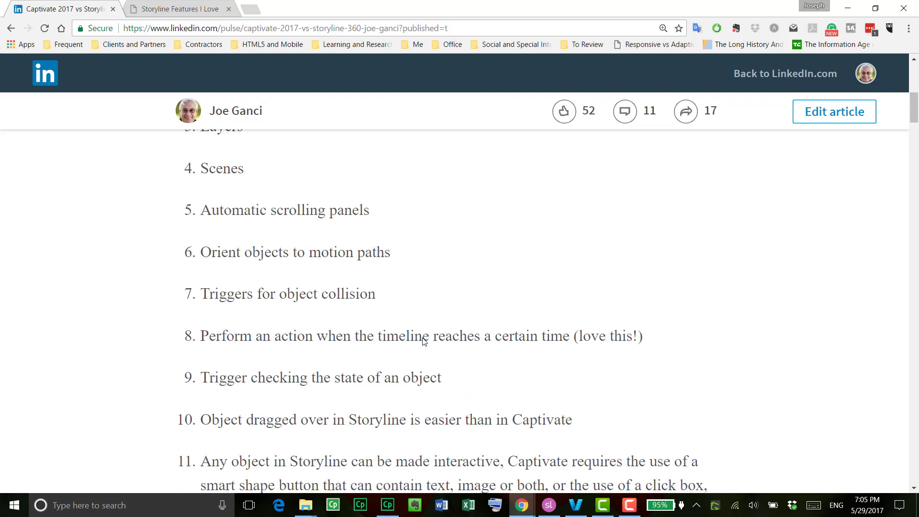
pyautogui.scroll(-1, 423, 338)
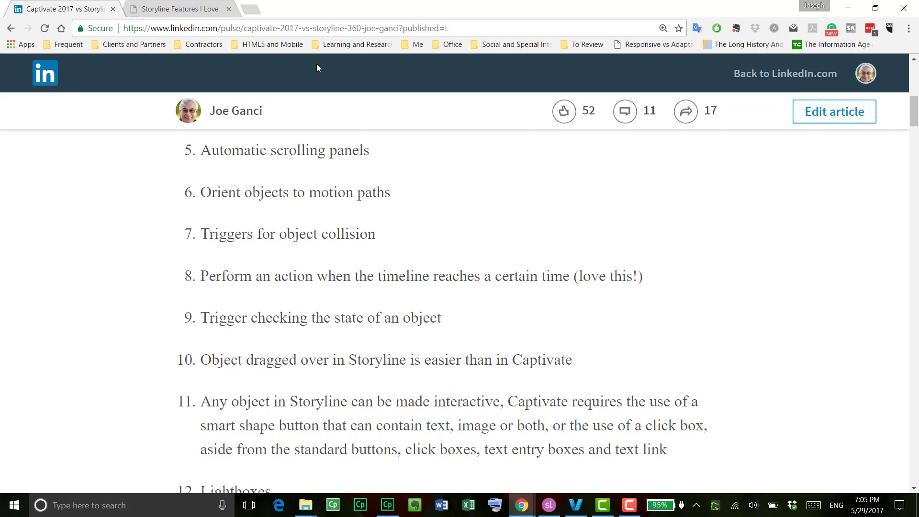
# - Return to the published course and expand the Scrolling and Motion Paths, Hotel Training and Sliders and Dials menu sections
pyautogui.click(209, 7)
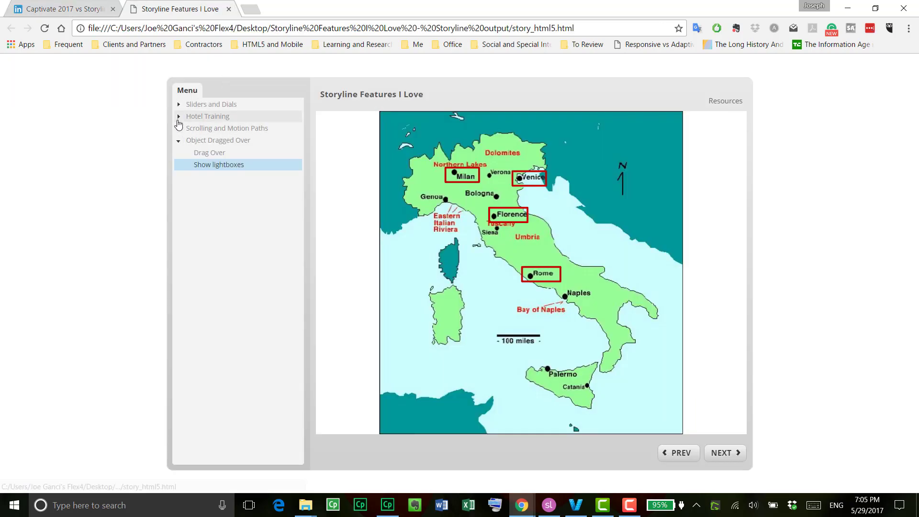
pyautogui.click(179, 127)
pyautogui.click(181, 117)
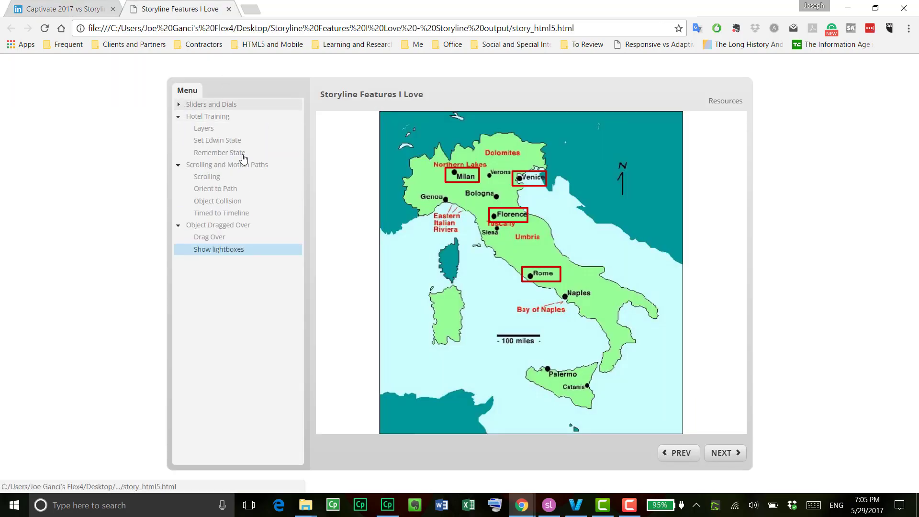
pyautogui.click(181, 105)
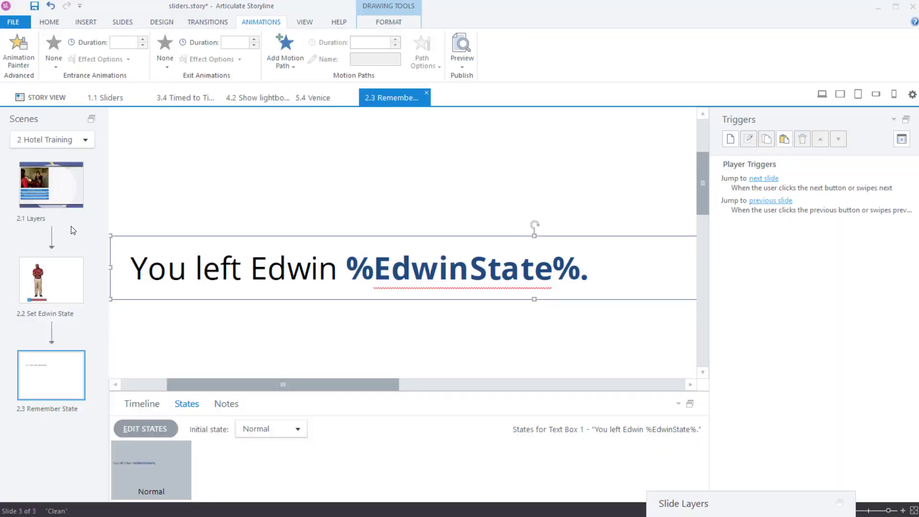
# - Bring up Storyline's Story View showing every scene, including 5 Lightboxes with Milan, Florence, Rome and Venice
pyautogui.click(62, 99)
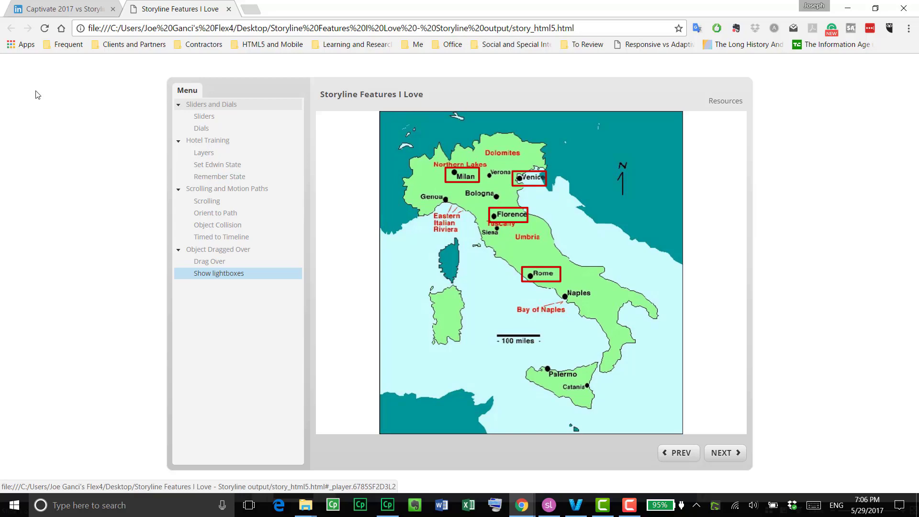
pyautogui.hotkey('alt', 'Tab')
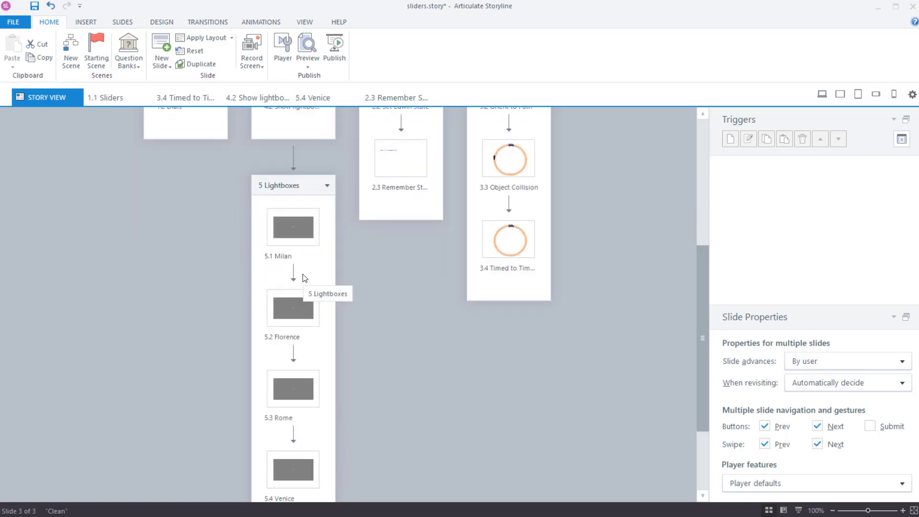
# - Open slide 1.1 Sliders fitted to the window and inspect the first slider's Slider1 variable, range 1–5, step 1
pyautogui.scroll(3, 421, 418)
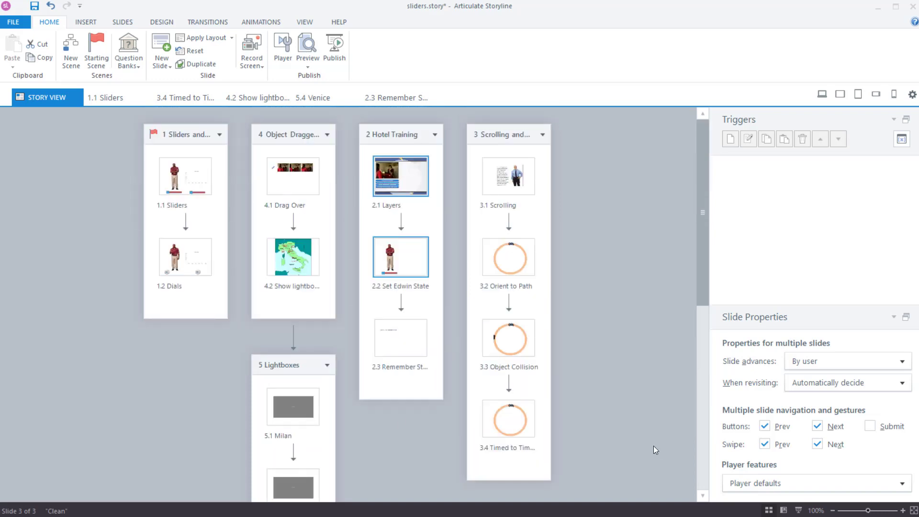
pyautogui.click(110, 96)
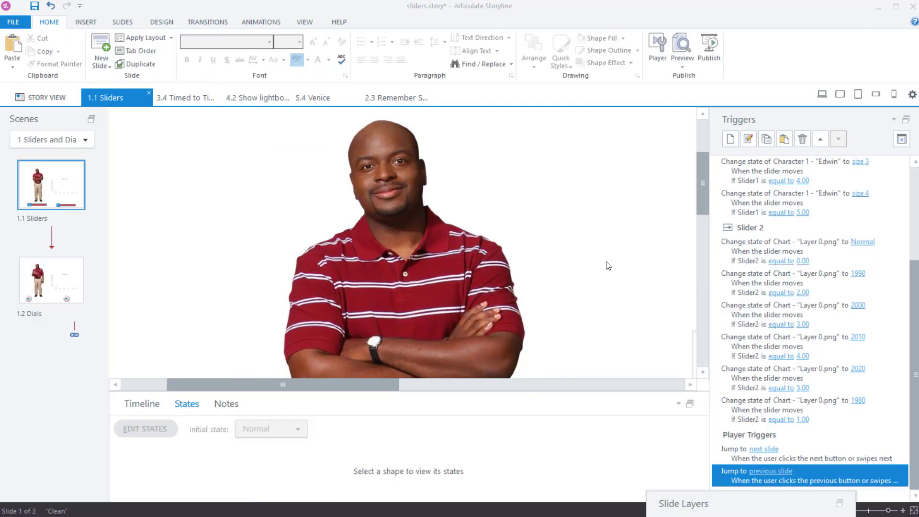
pyautogui.click(863, 512)
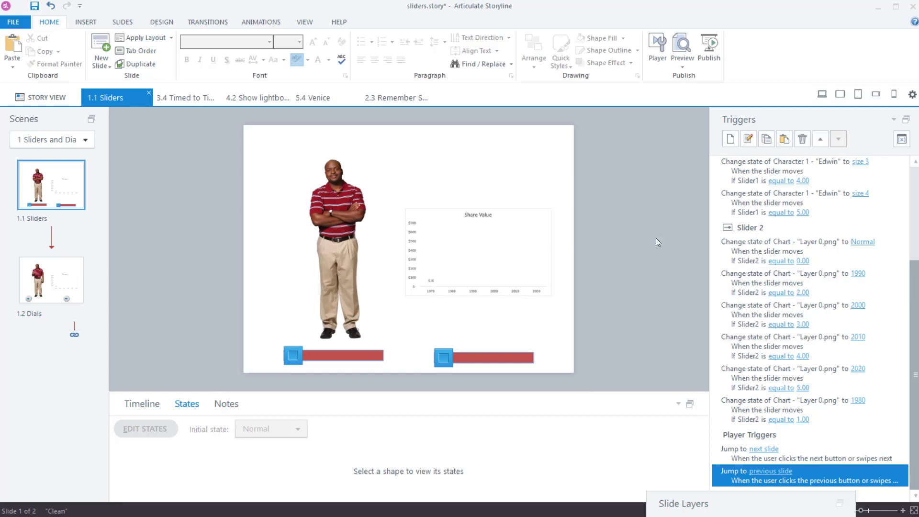
pyautogui.click(309, 359)
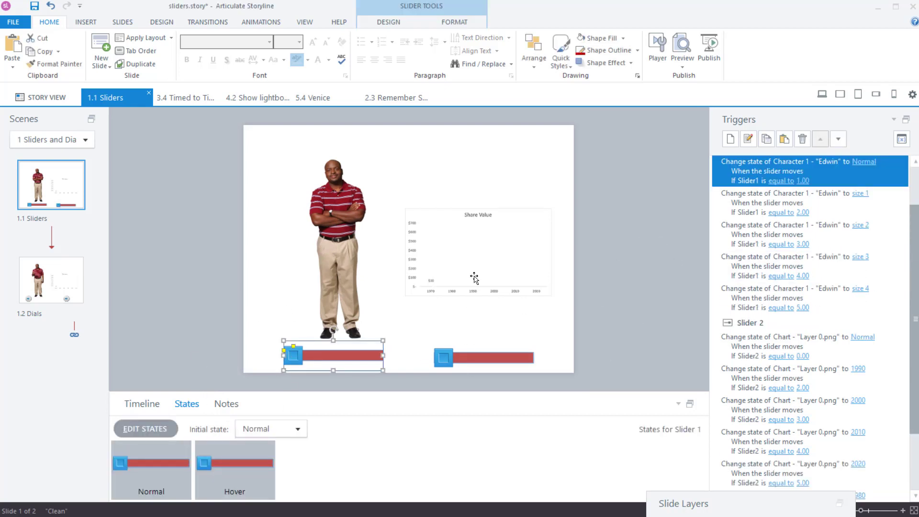
pyautogui.click(392, 23)
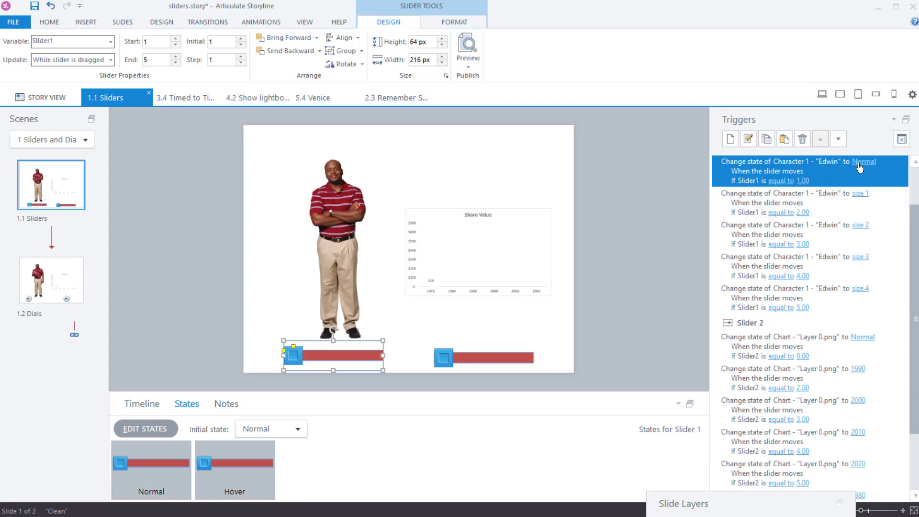
# - Select Edwin and preview his size 1, size 2 and size 3 states
pyautogui.click(344, 228)
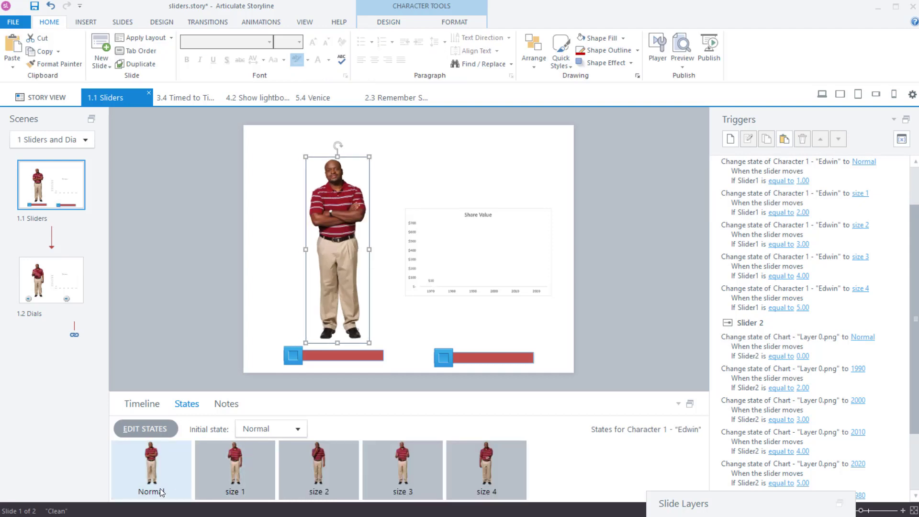
pyautogui.click(228, 481)
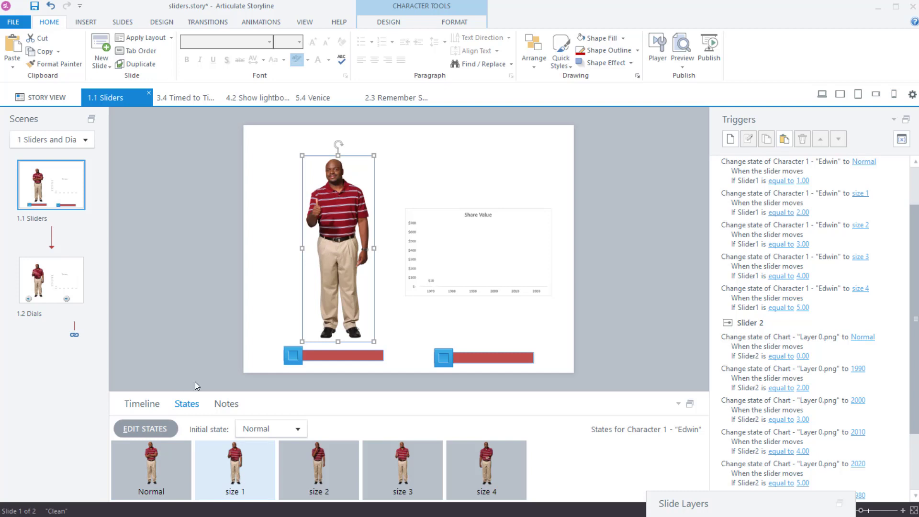
pyautogui.click(323, 467)
pyautogui.click(402, 459)
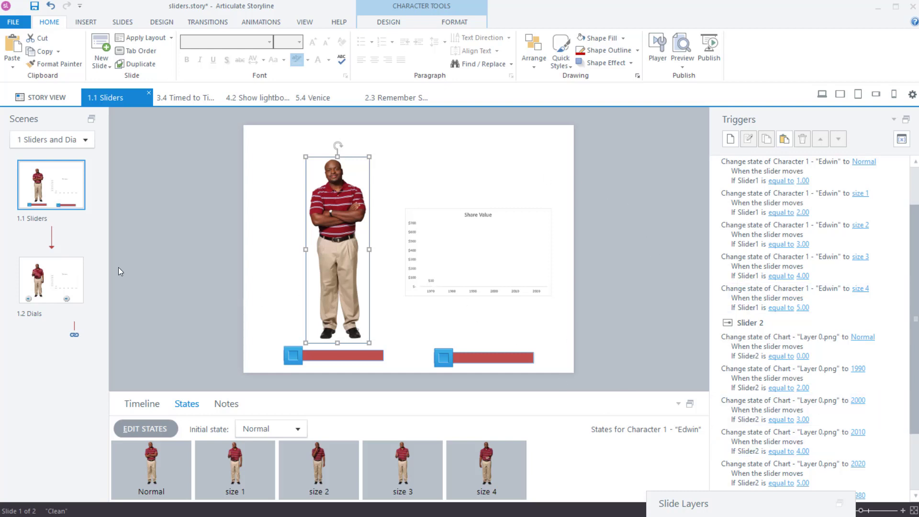
# - Check the left dial's triggers on slide 1.2 Dials, then open slide 3.4 Timed to Timeline
pyautogui.click(72, 268)
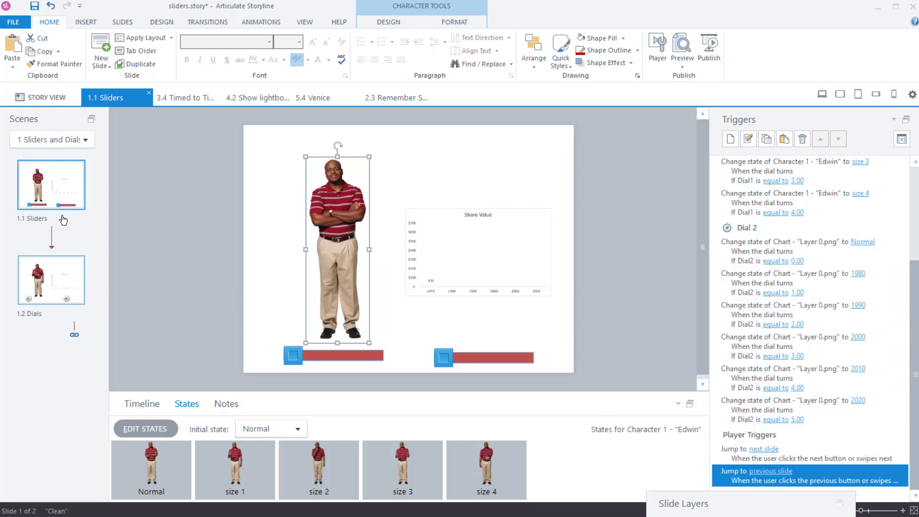
pyautogui.click(243, 281)
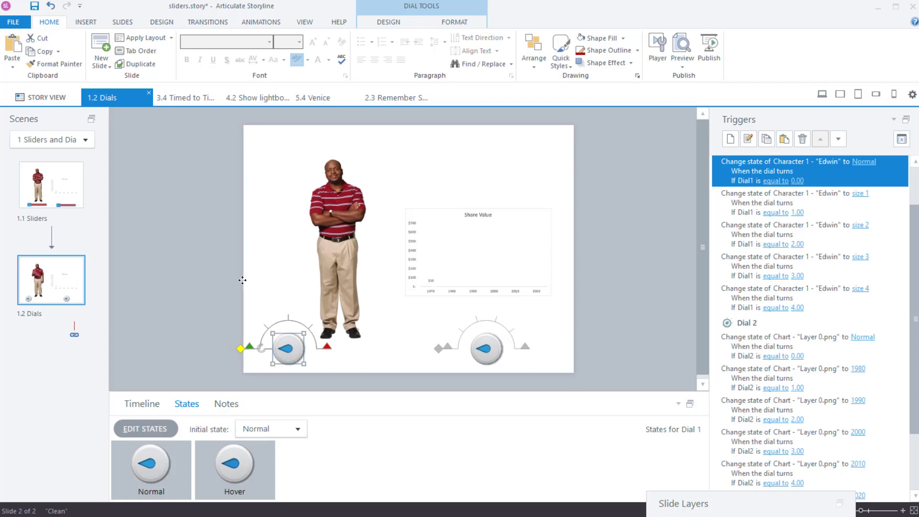
pyautogui.click(190, 97)
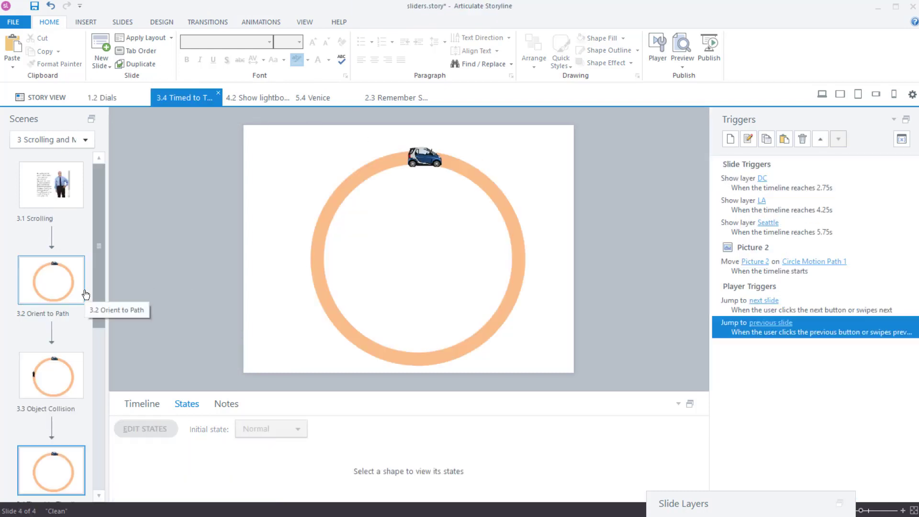
# - Look over the scrolling text box on slide 3.1 Scrolling and its Insert options
pyautogui.click(80, 193)
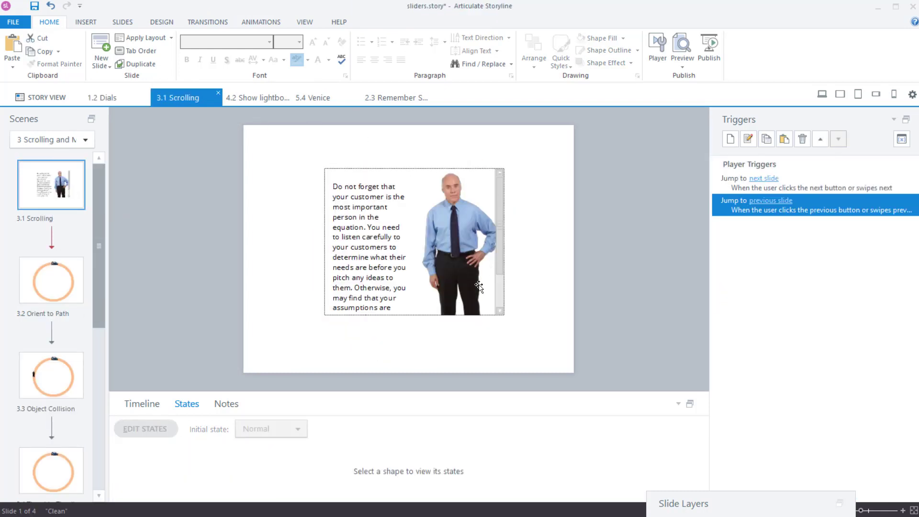
pyautogui.click(329, 187)
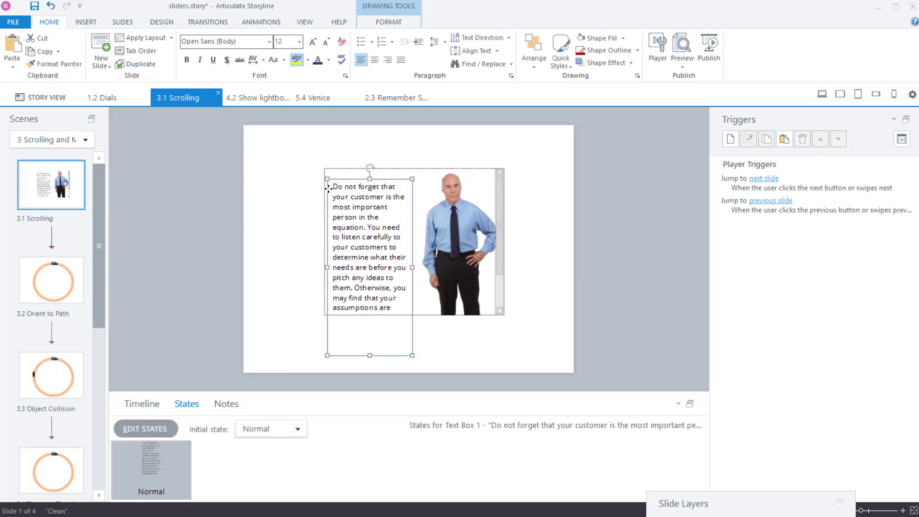
pyautogui.click(79, 21)
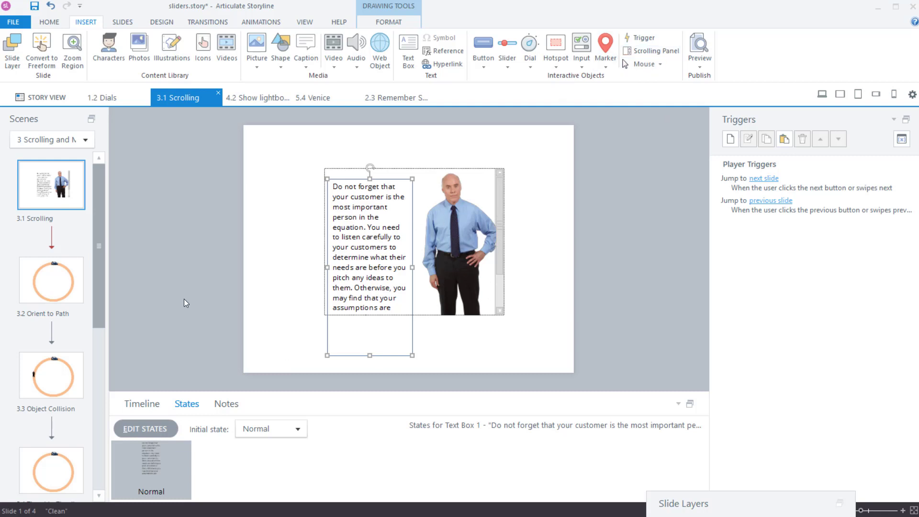
# - On slide 3.2, view the car's Orient Shape to Path option, then open slide 3.3
pyautogui.click(72, 302)
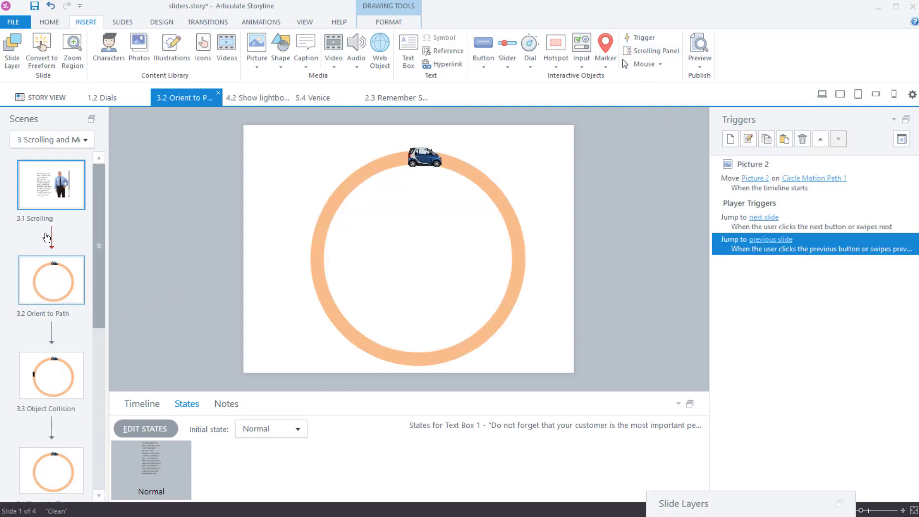
pyautogui.click(425, 158)
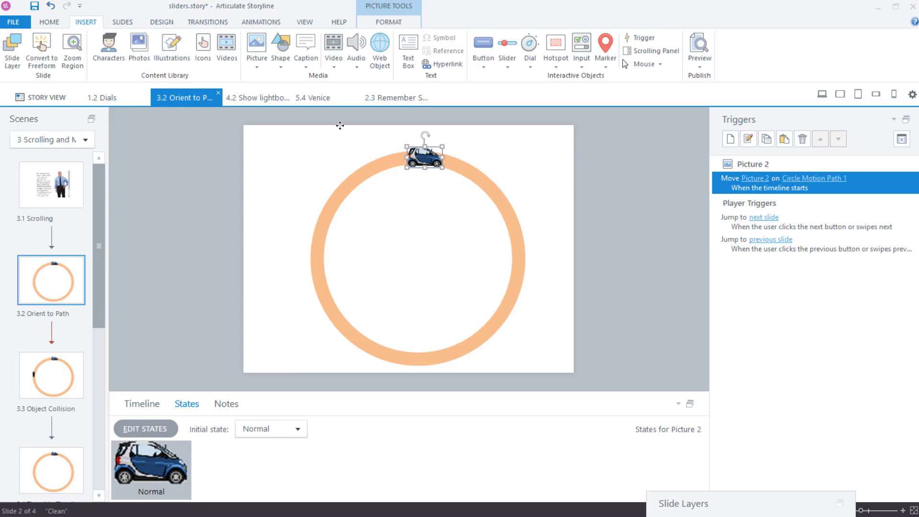
pyautogui.click(262, 23)
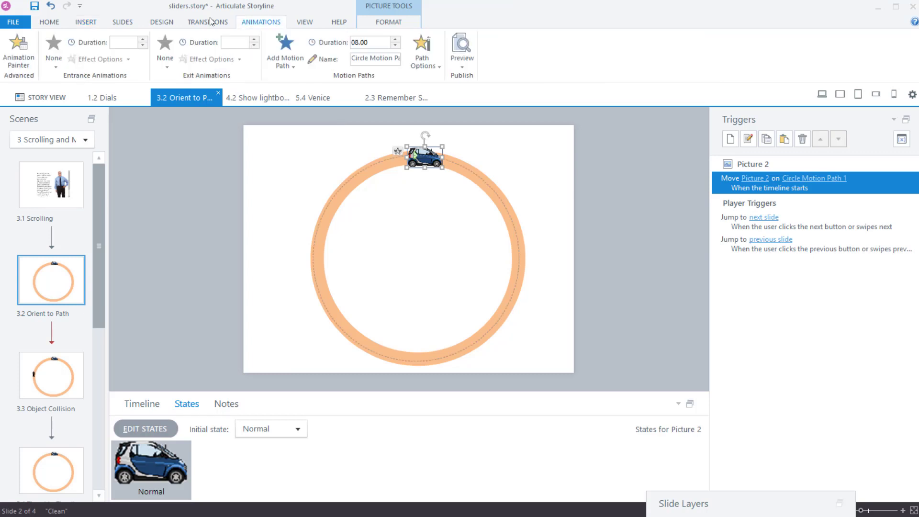
pyautogui.click(430, 61)
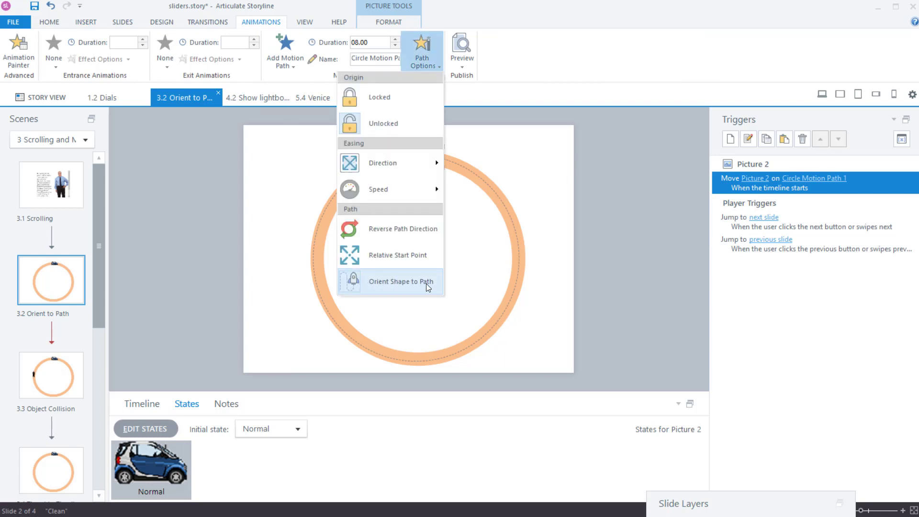
pyautogui.click(168, 191)
pyautogui.click(73, 394)
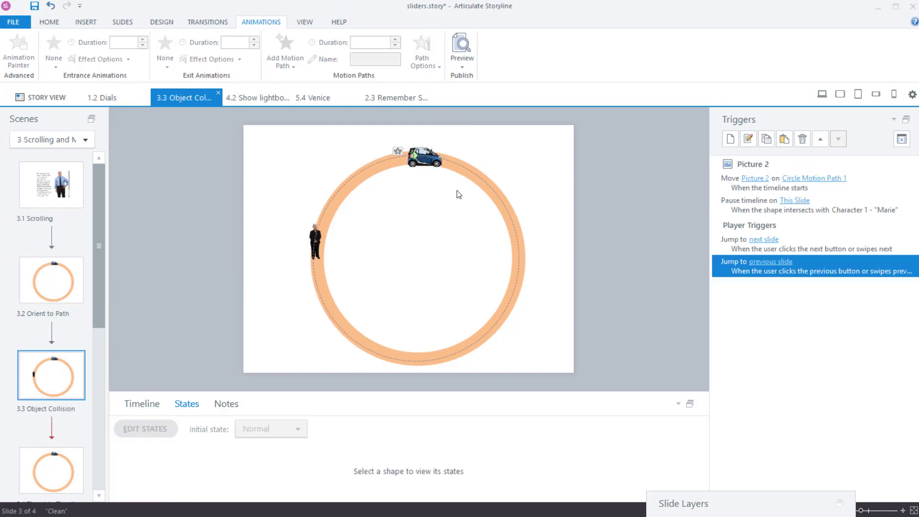
# - Inspect the car's and Marie's collision triggers on slide 3.3, then move on to slide 3.4 Timed to Timeline
pyautogui.click(424, 162)
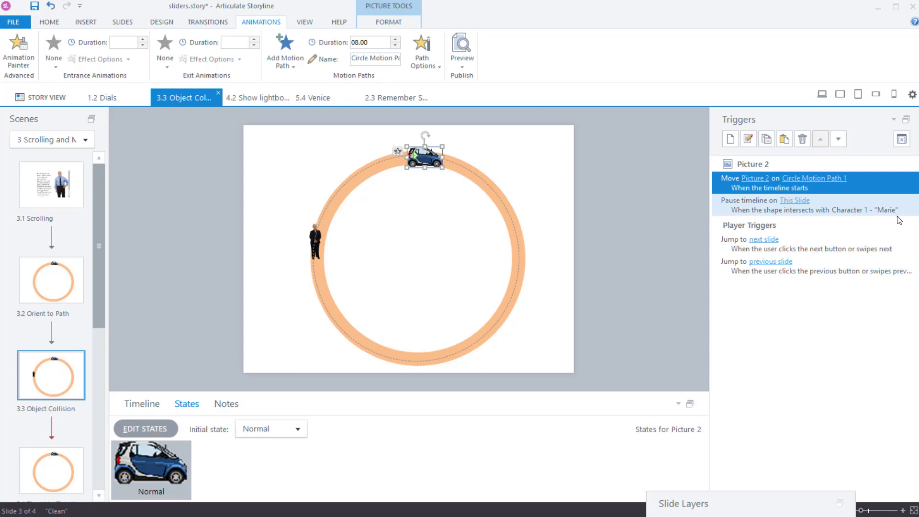
pyautogui.click(318, 239)
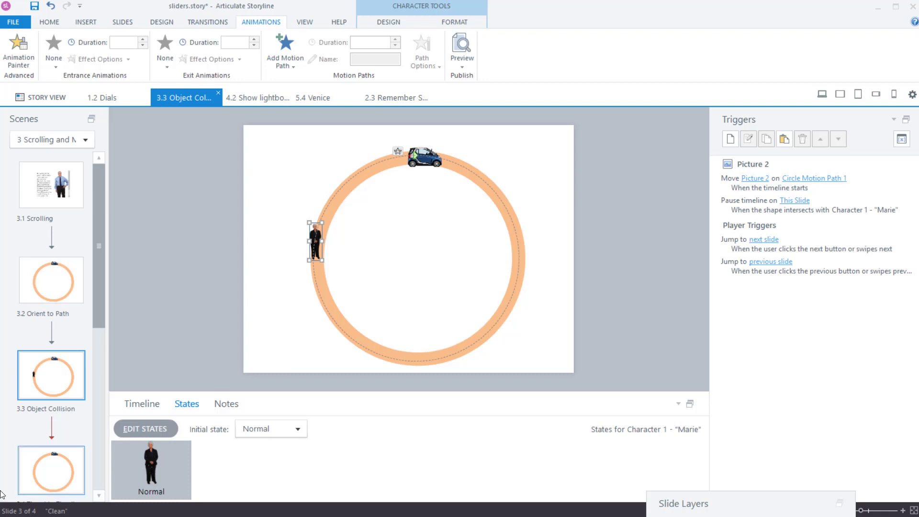
pyautogui.click(42, 480)
pyautogui.scroll(-1, 46, 396)
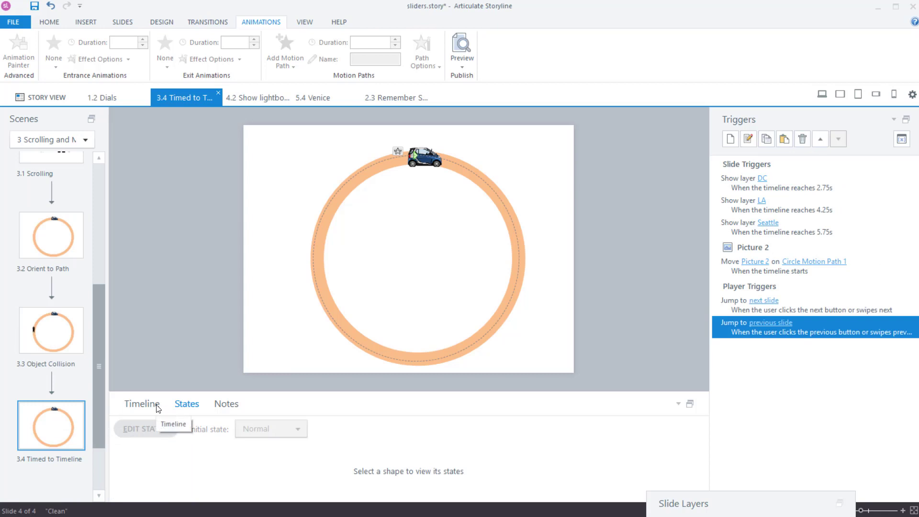
# - Expand Slide Layers, show the timeline, and dock the Seattle, LA and DC layers under Triggers
pyautogui.click(761, 510)
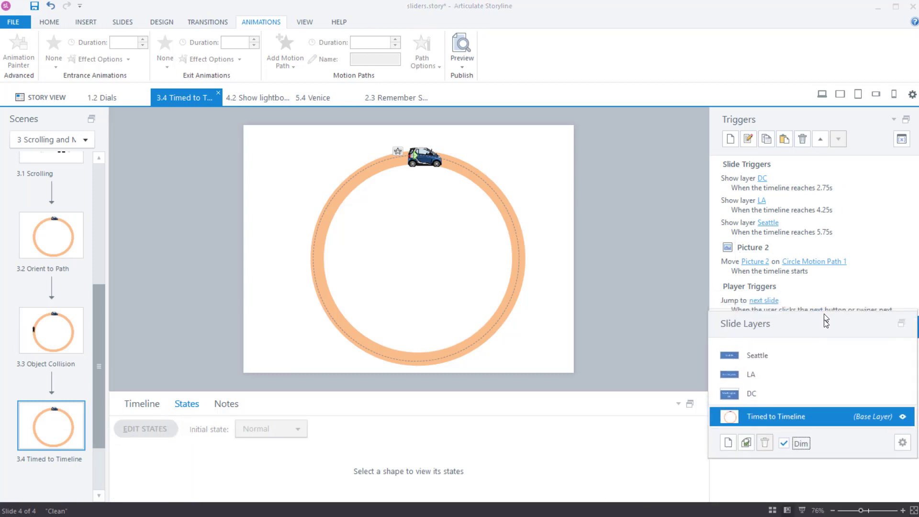
pyautogui.click(130, 410)
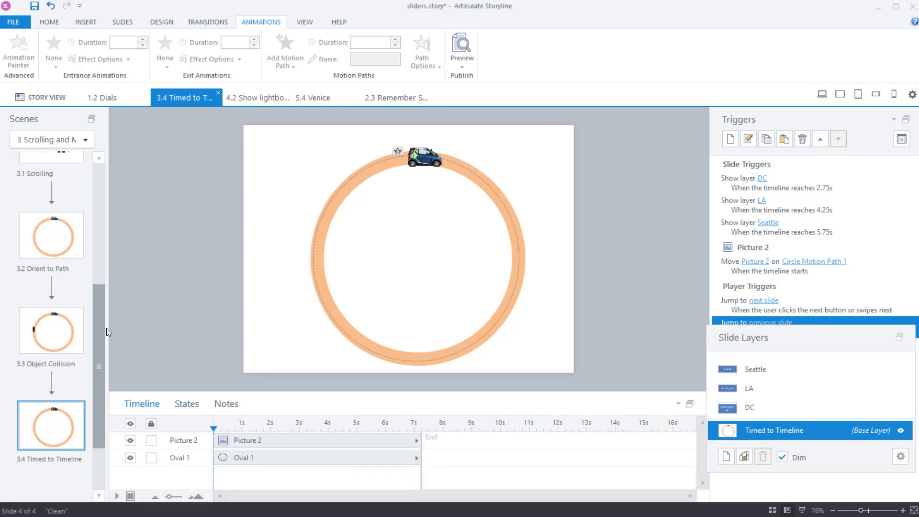
pyautogui.doubleClick(817, 335)
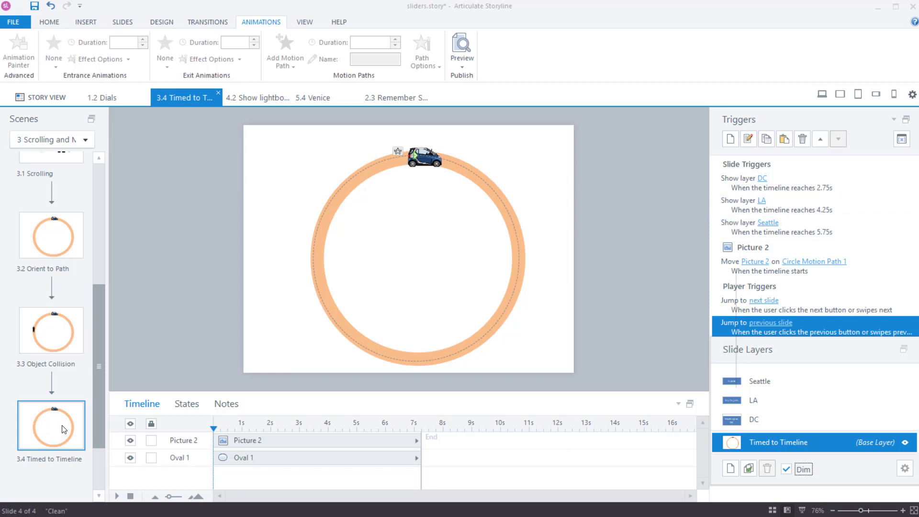
pyautogui.scroll(-1, 62, 427)
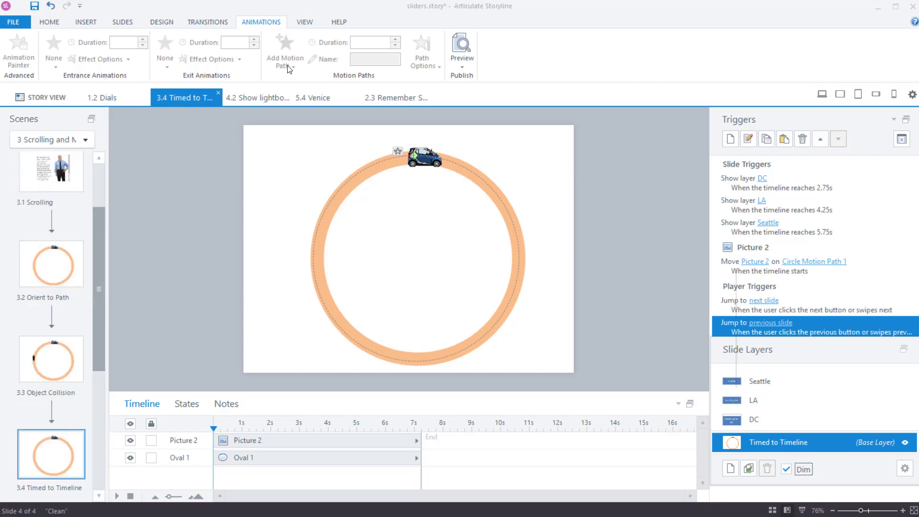
# - On slide 4.1 Drag Over, check the check mark's triggers and lock the arrow 1 layer's visibility on
pyautogui.click(286, 102)
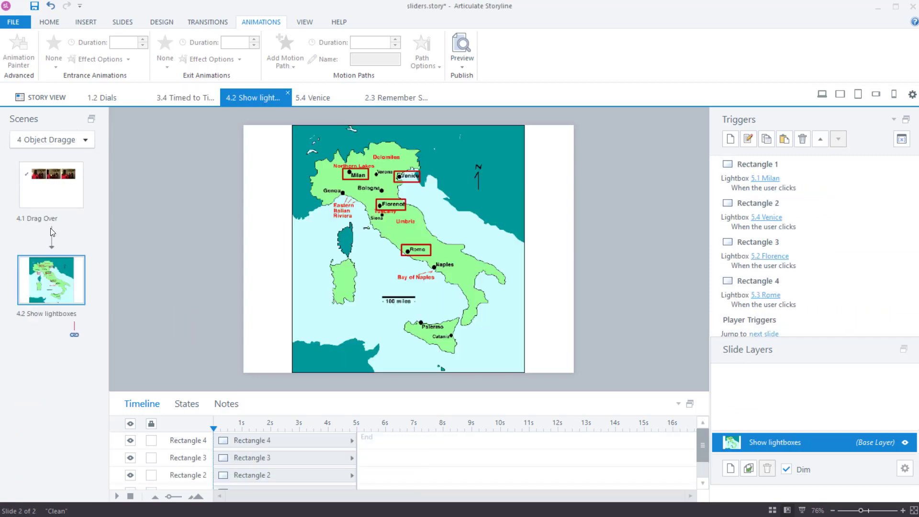
pyautogui.click(45, 201)
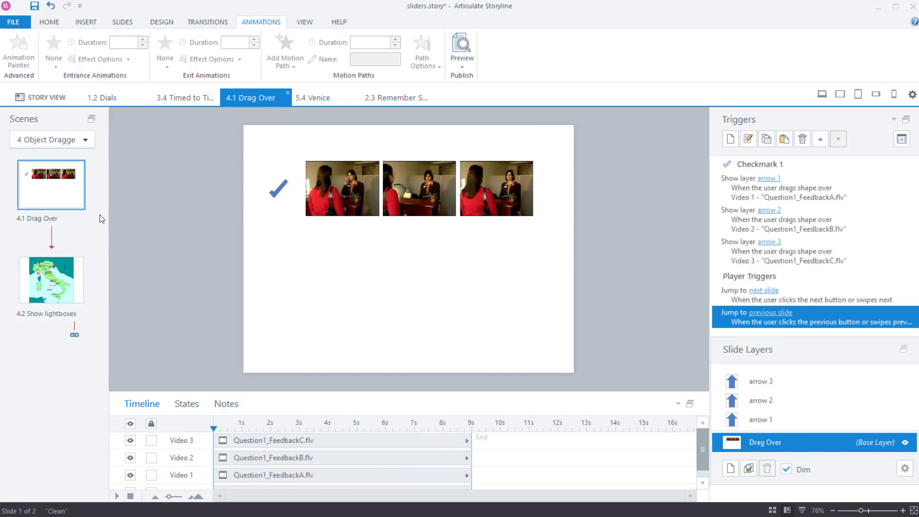
pyautogui.click(280, 189)
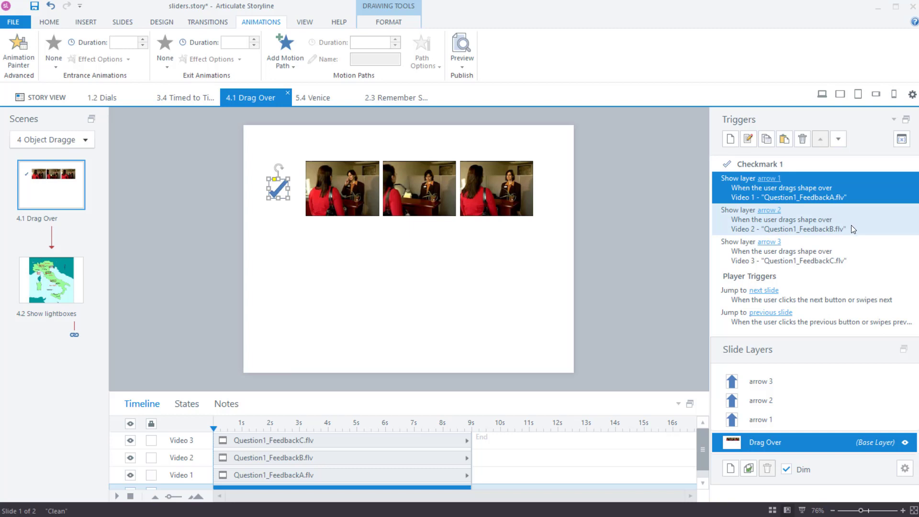
pyautogui.click(841, 419)
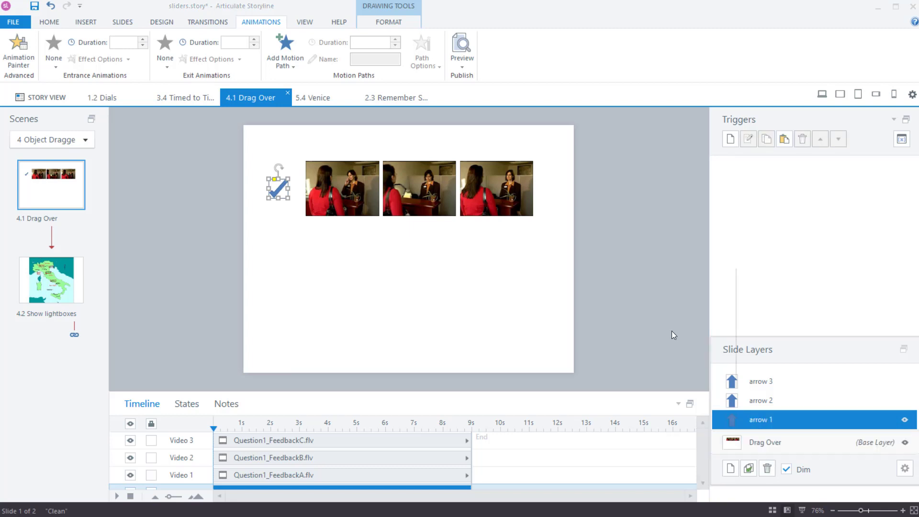
pyautogui.click(905, 419)
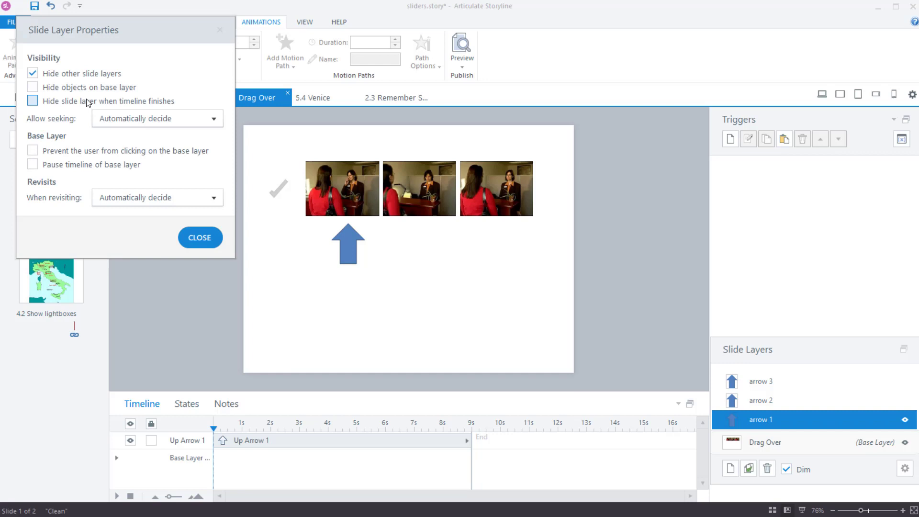
pyautogui.click(205, 241)
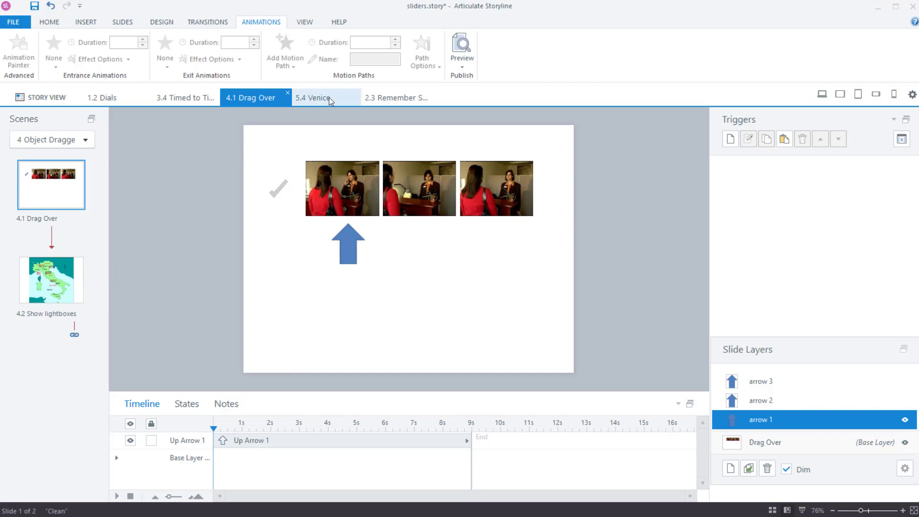
# - Back on slide 3.4, select the car and review the DC layer's properties
pyautogui.click(180, 97)
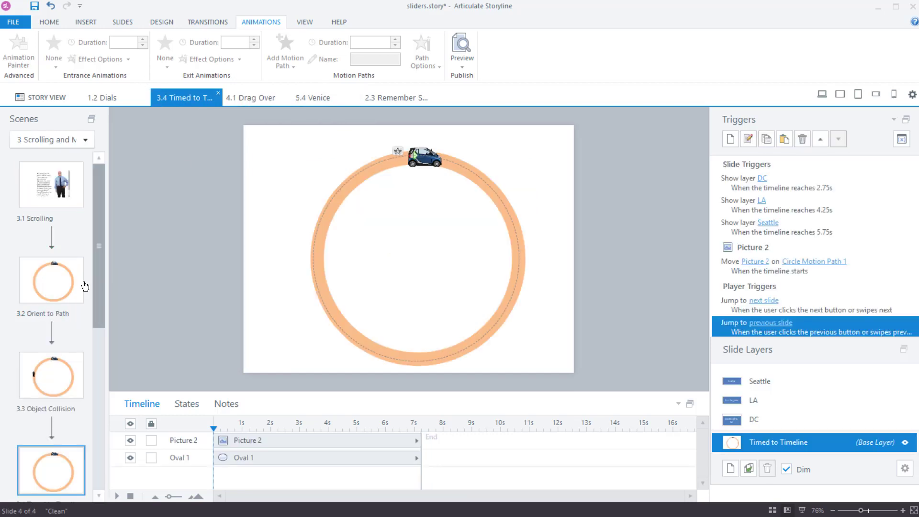
pyautogui.click(416, 156)
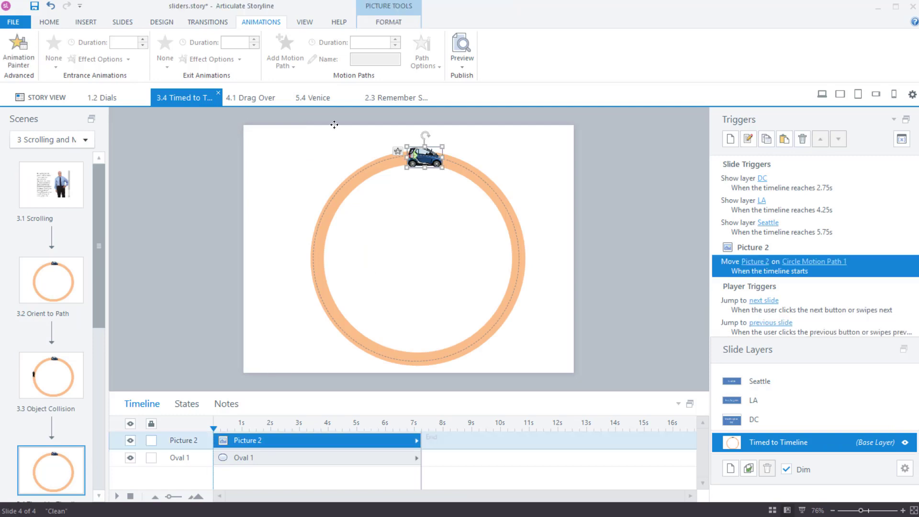
pyautogui.doubleClick(776, 420)
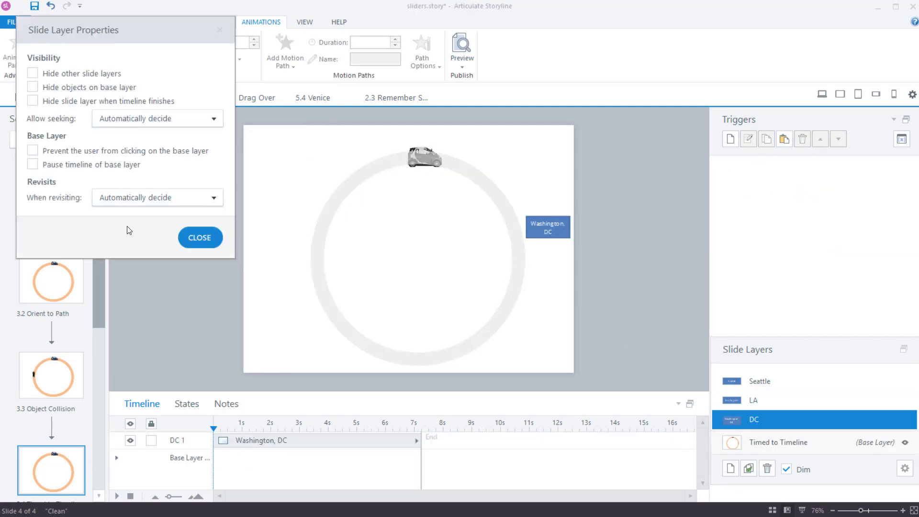
pyautogui.click(199, 237)
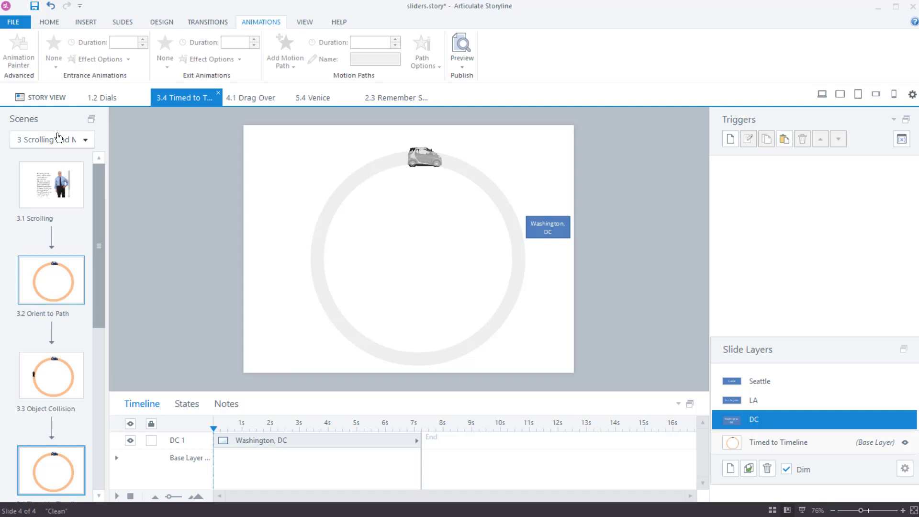
# - Check the 5 Lightboxes scene, then open slide 4.2 and select the Milan rectangle's lightbox trigger
pyautogui.click(84, 140)
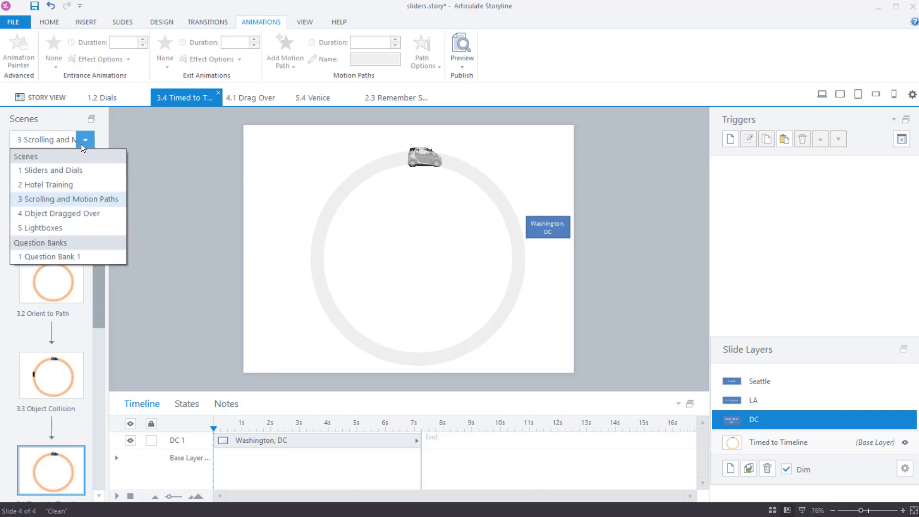
pyautogui.click(91, 228)
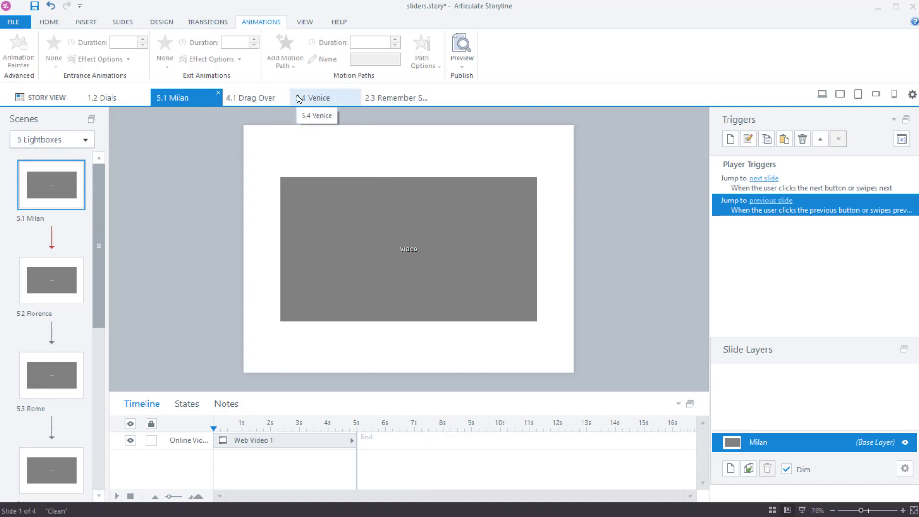
pyautogui.click(253, 98)
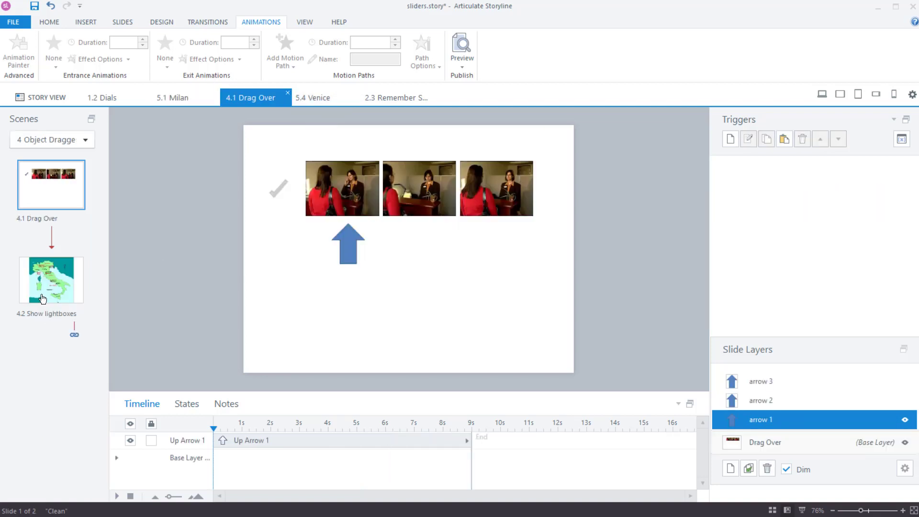
pyautogui.click(42, 289)
pyautogui.click(364, 177)
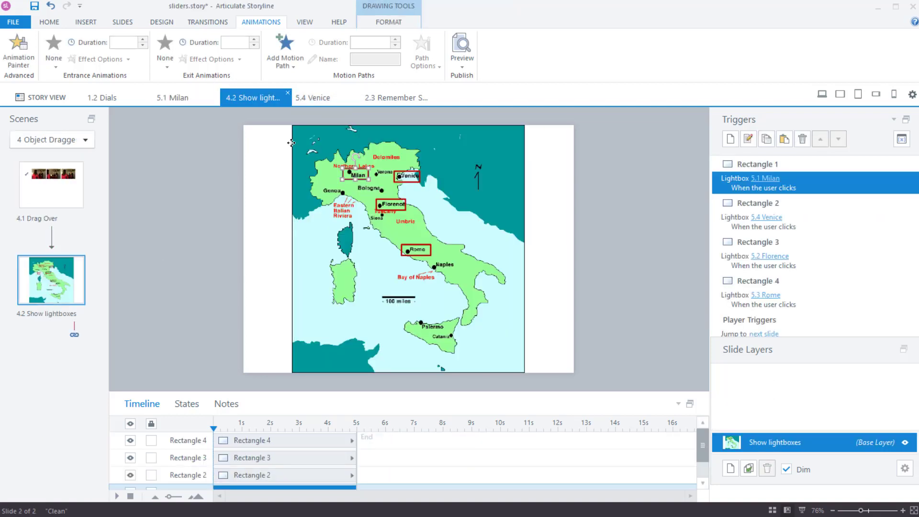